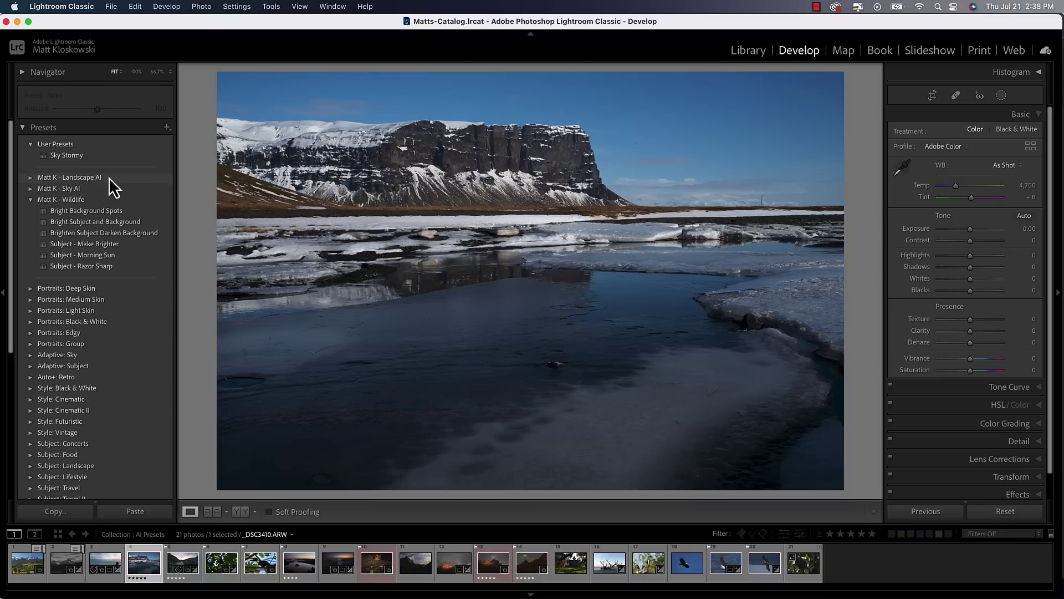
Step: Start a new develop preset, browse its group choices, then cancel without saving it
left_click(166, 128)
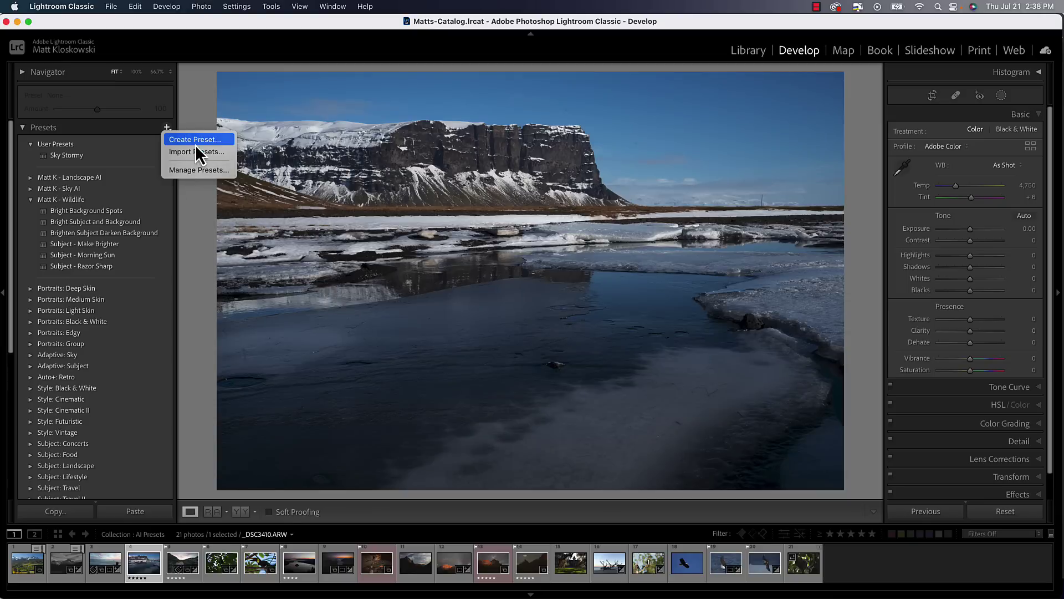
left_click(126, 126)
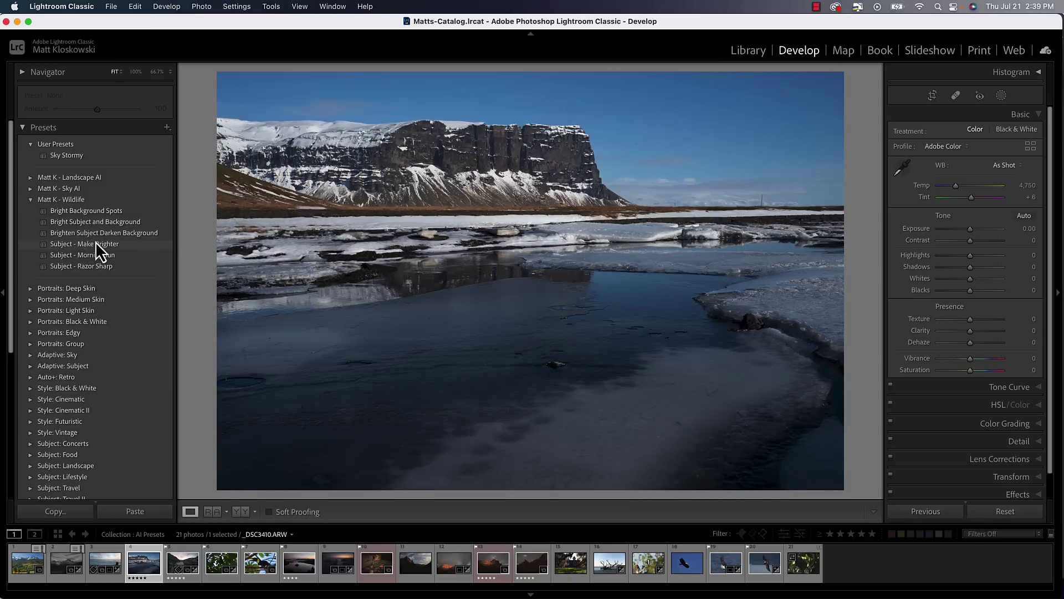
left_click(167, 127)
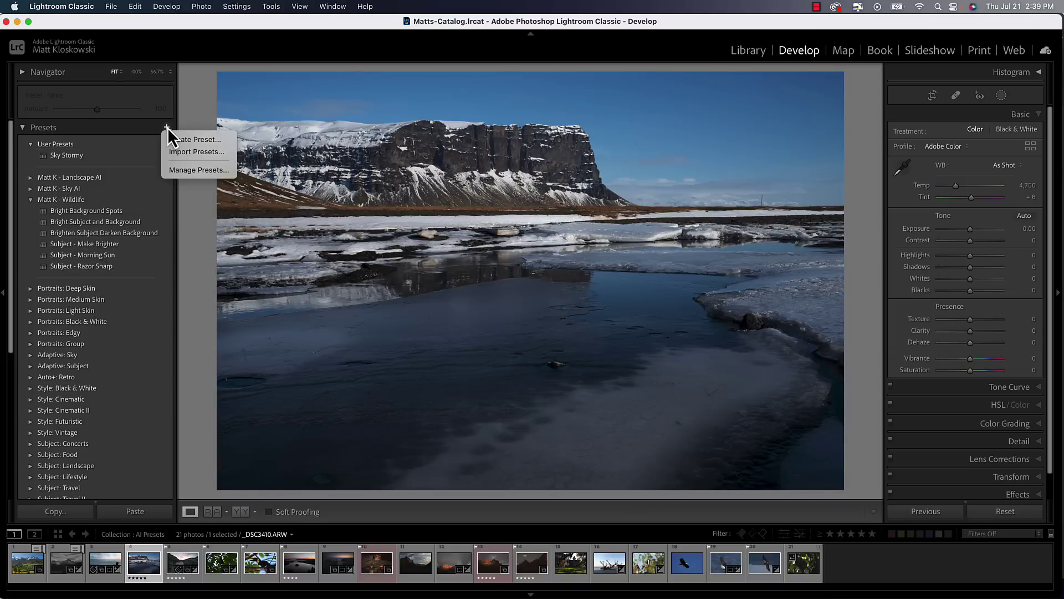
left_click(189, 140)
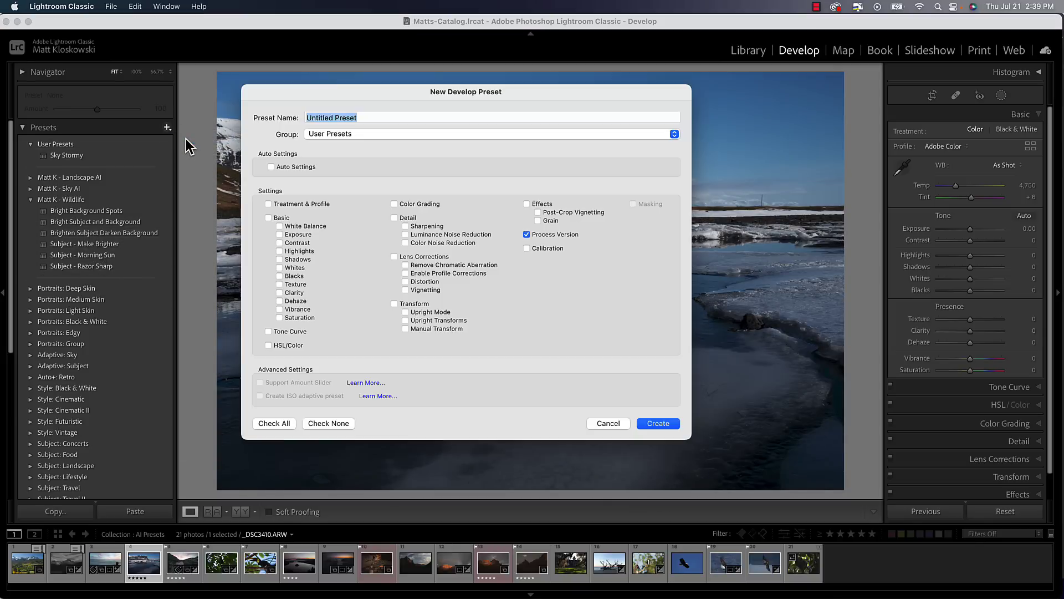
left_click(361, 135)
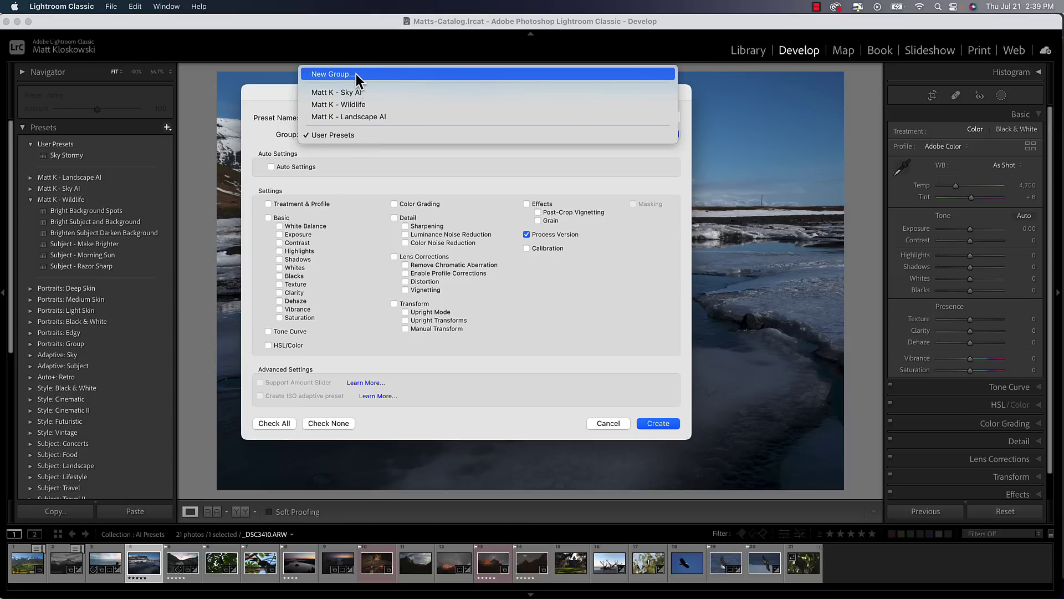
left_click(264, 105)
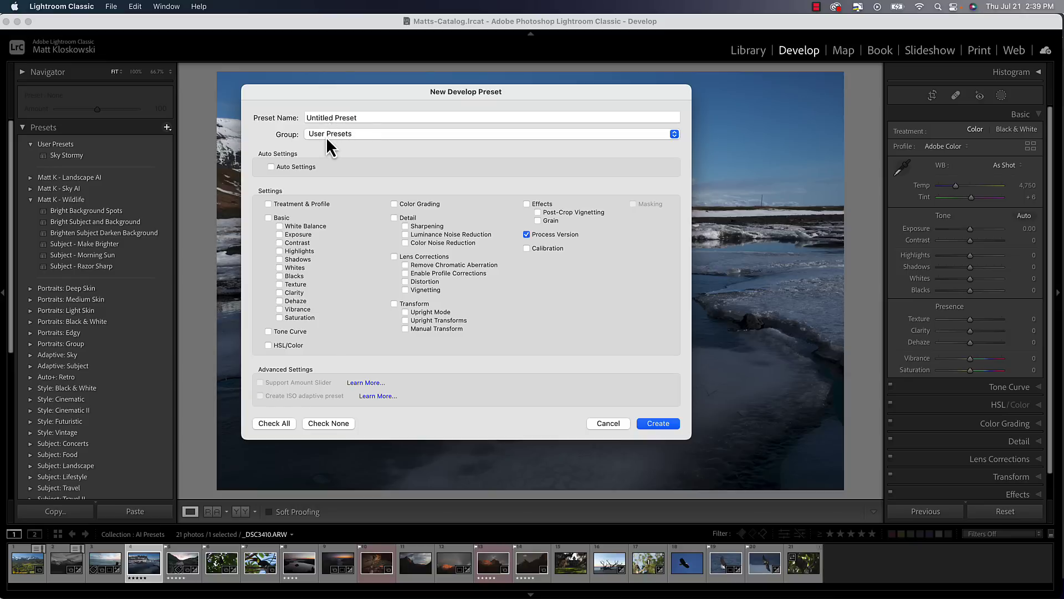
left_click(326, 135)
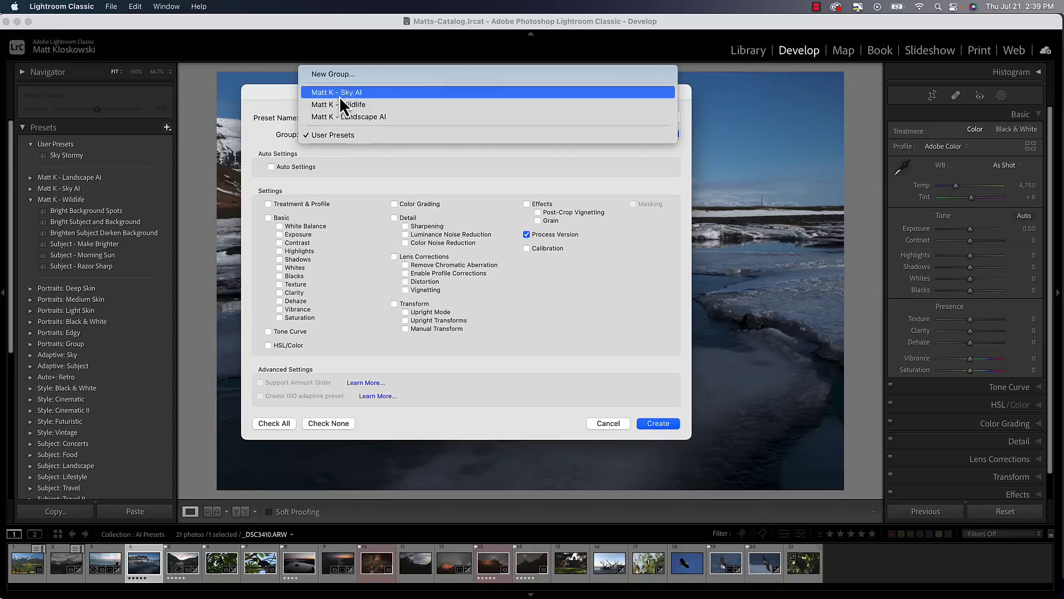
left_click(598, 421)
left_click(599, 421)
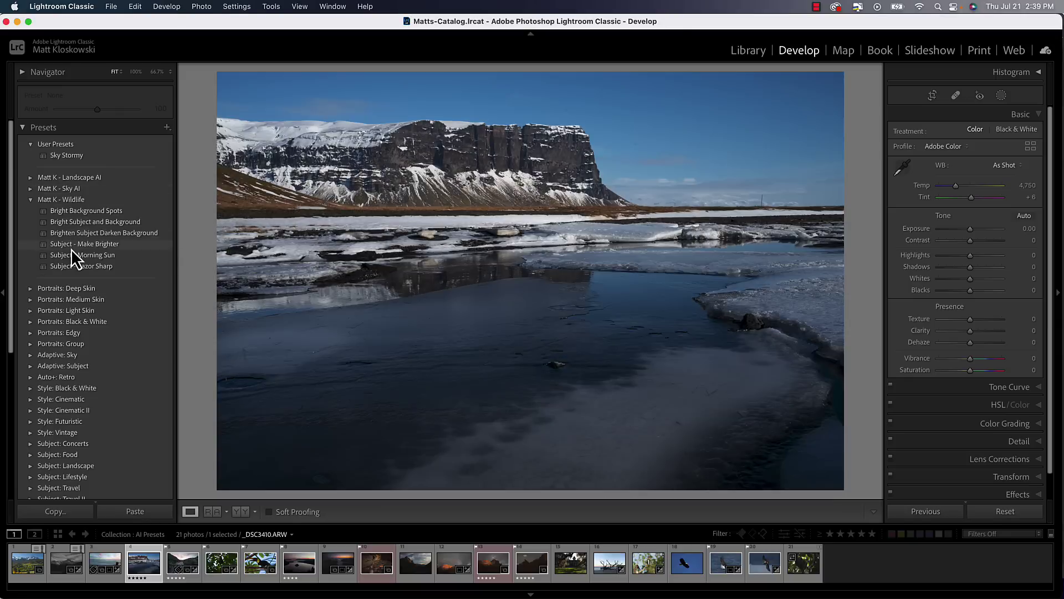
Step: Move Bright Subject and Background into a new 'Black and White' group and expand it
left_click_drag(71, 248, 75, 202)
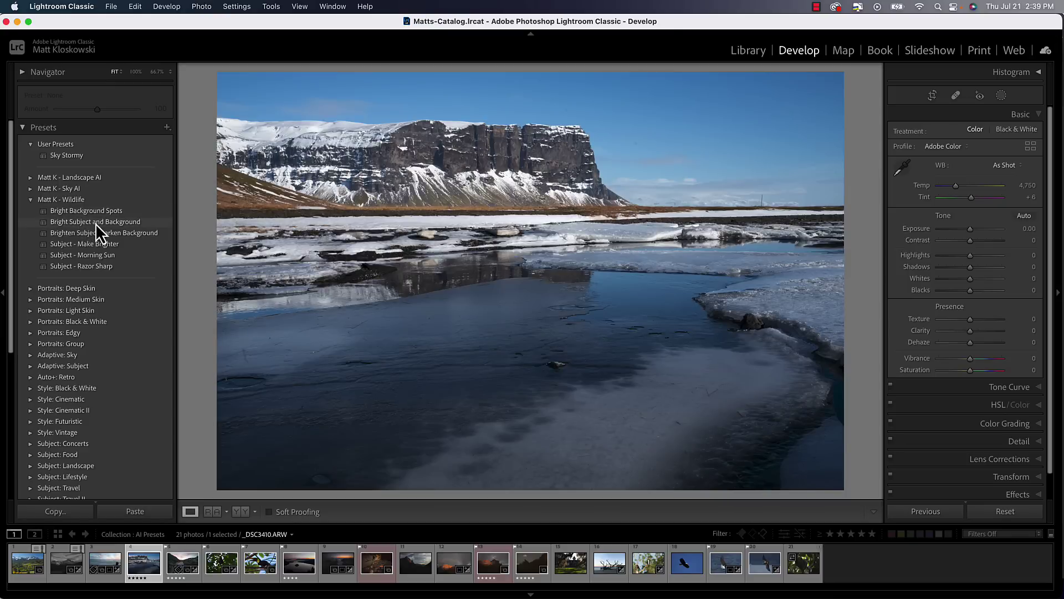
right_click(96, 223)
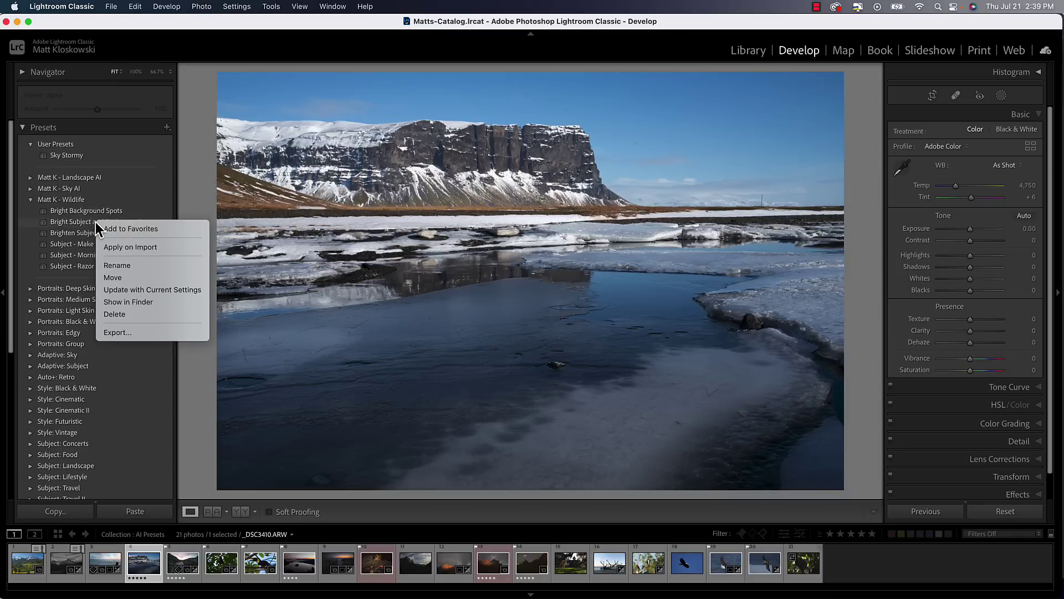
left_click(125, 278)
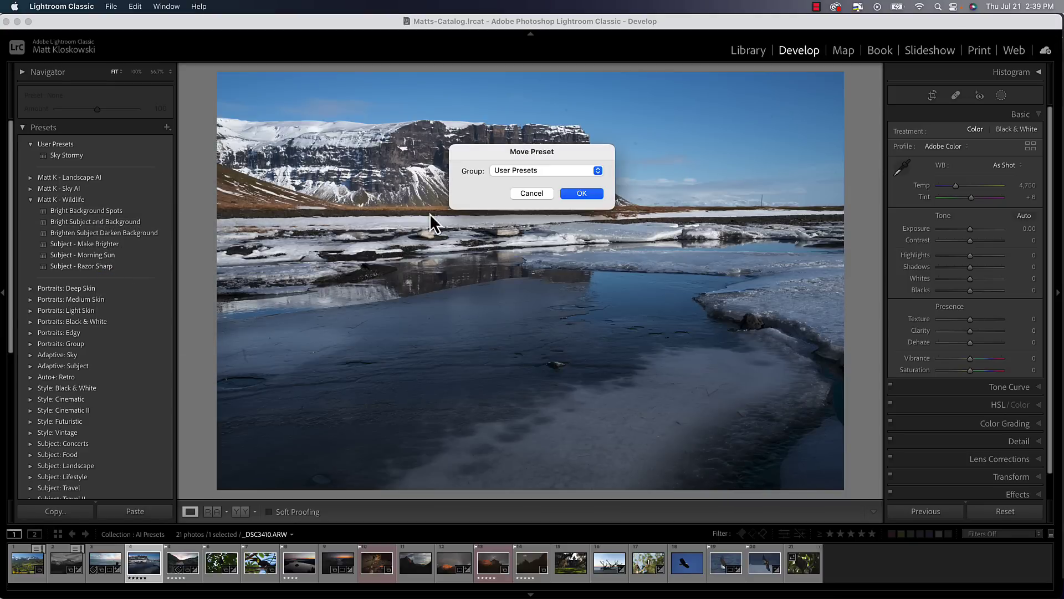
left_click(508, 172)
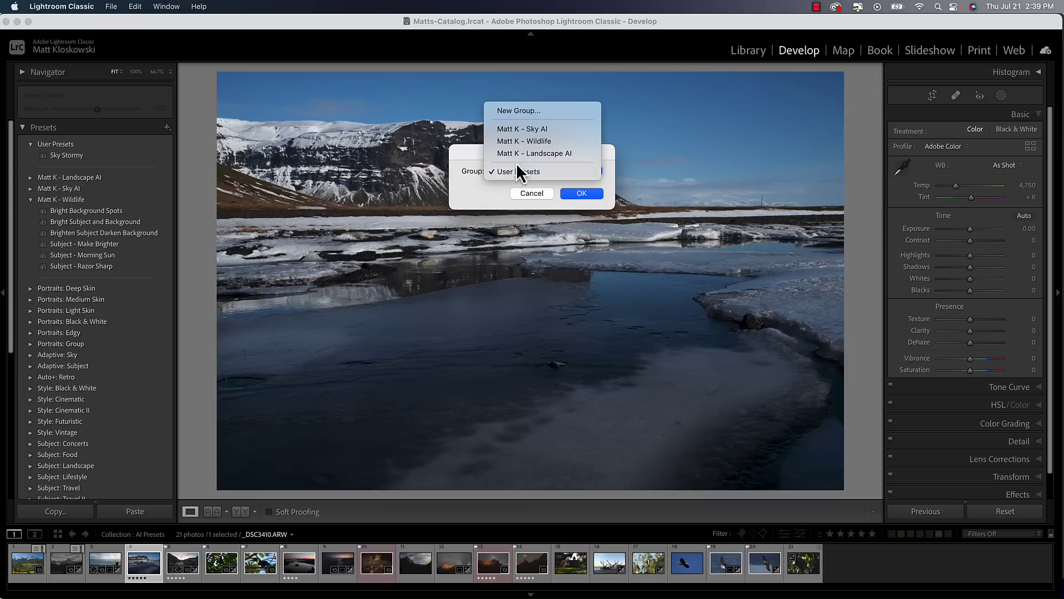
left_click(516, 111)
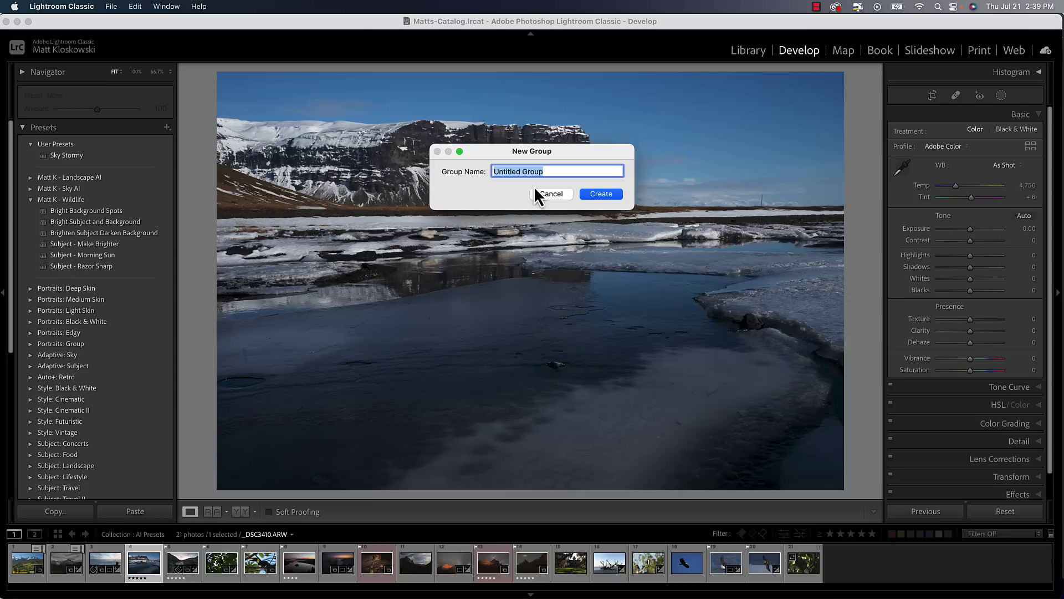
type("Black and White")
left_click(599, 192)
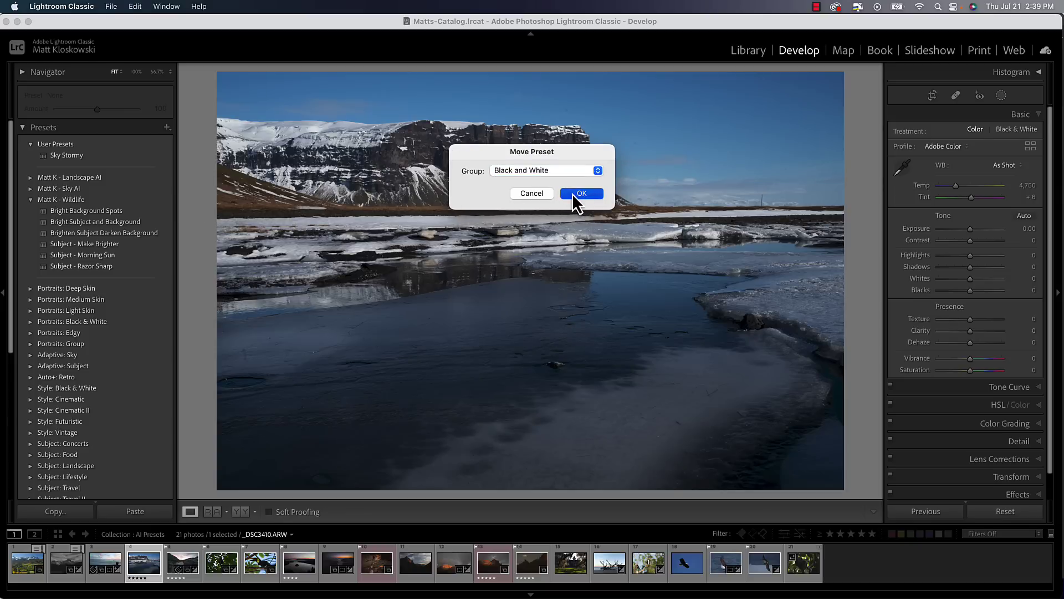
left_click(572, 193)
left_click(30, 177)
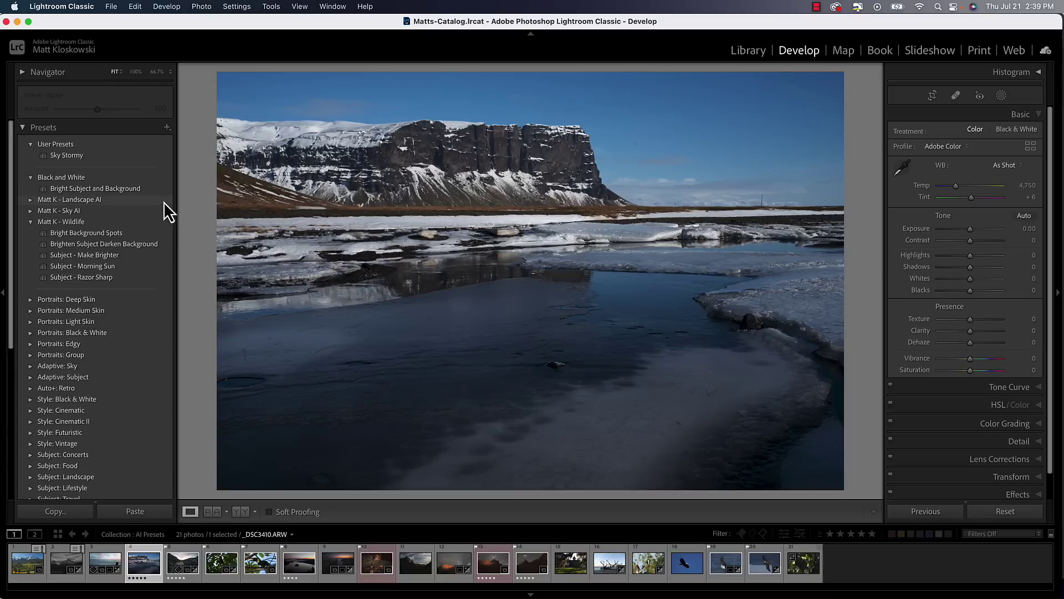
Step: Try dragging Subject - Morning Sun into Black and White, then dismiss a Wildlife preset's options
mouse_move(86, 268)
left_mouse_down()
mouse_move(88, 199)
mouse_move(85, 262)
left_mouse_up()
right_click(98, 258)
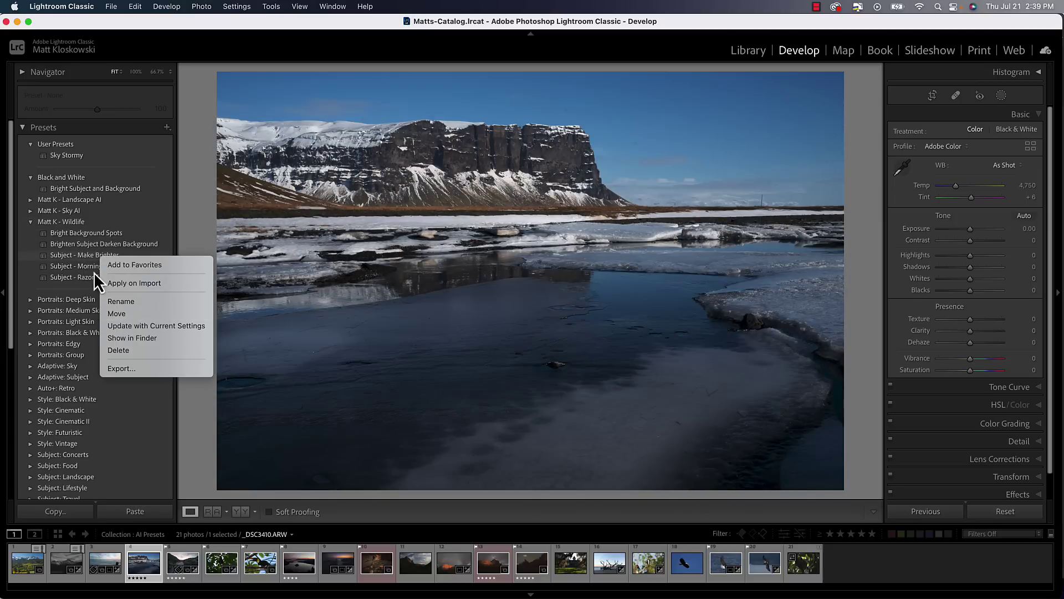
left_click(191, 240)
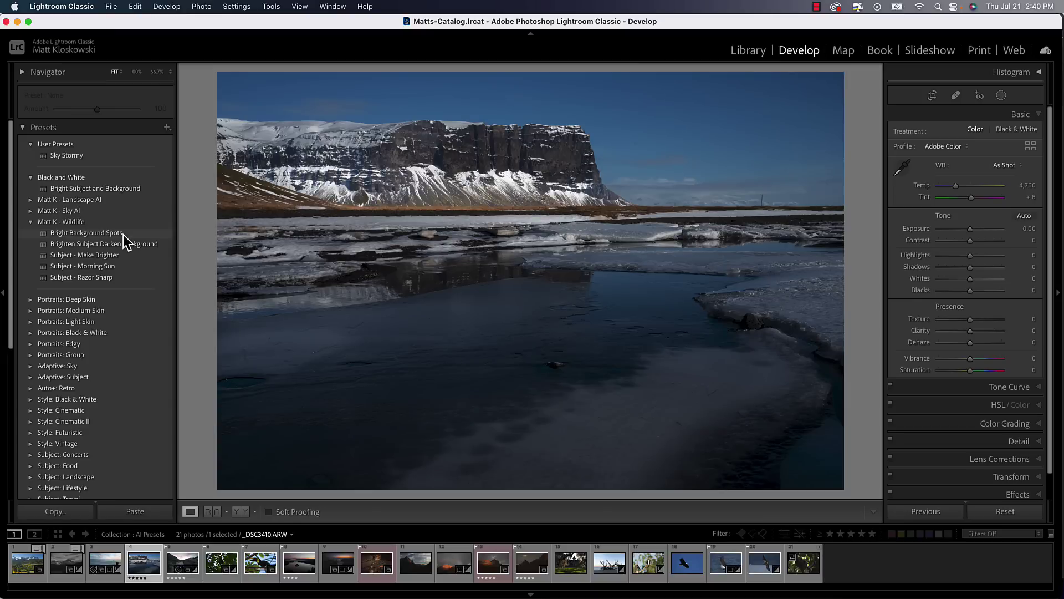
Step: Add Sky Stormy from User Presets to Favorites, then check its menu in the Favorites group
right_click(131, 157)
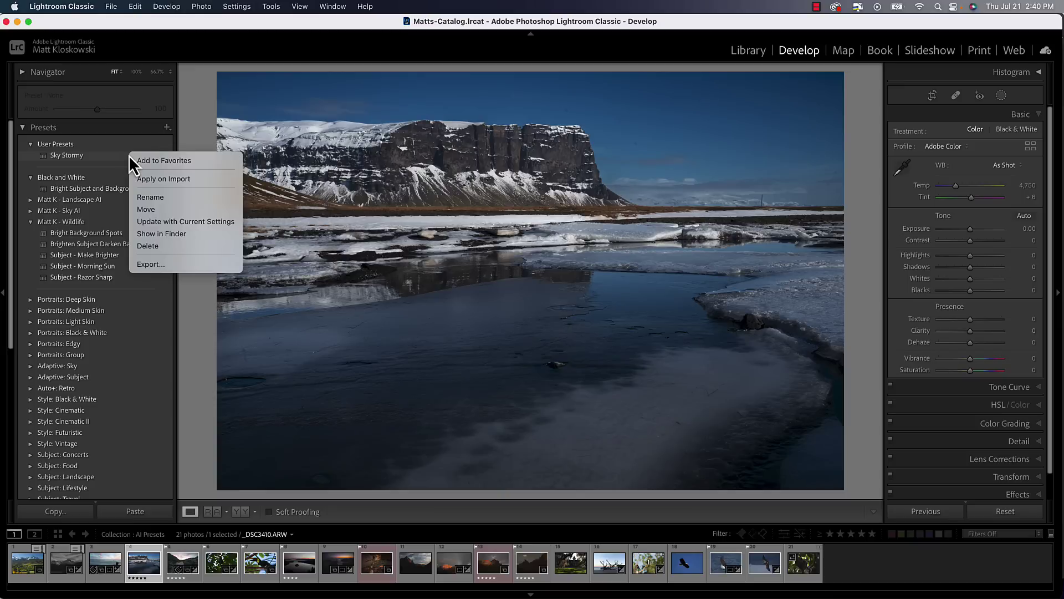
left_click(206, 160)
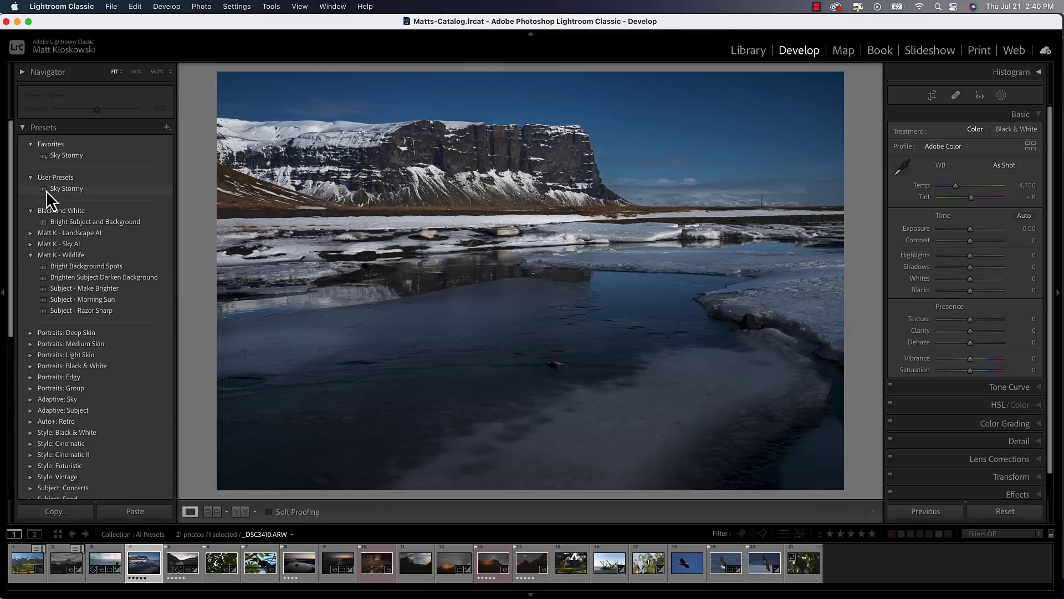
right_click(62, 154)
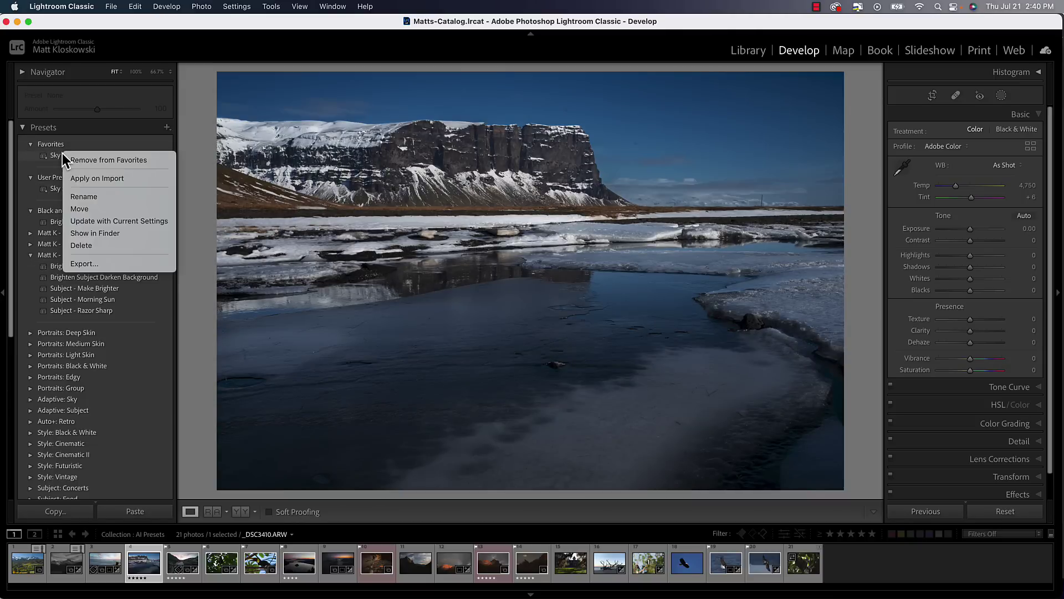
left_click(94, 160)
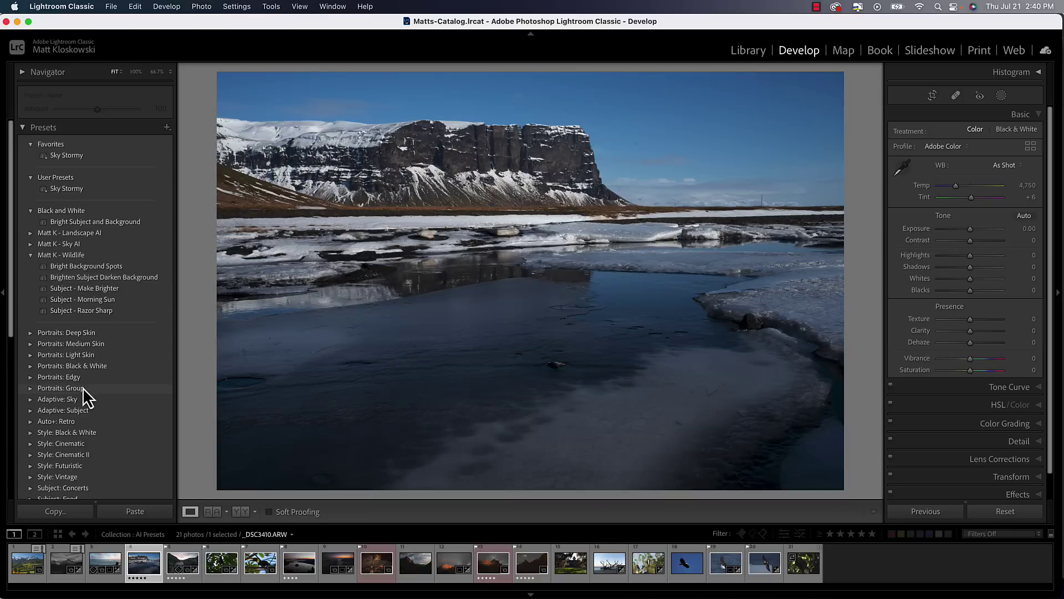
Step: Scroll down the Presets panel and expand the Matt K - Sky AI group
scroll(104, 333, "down", 5)
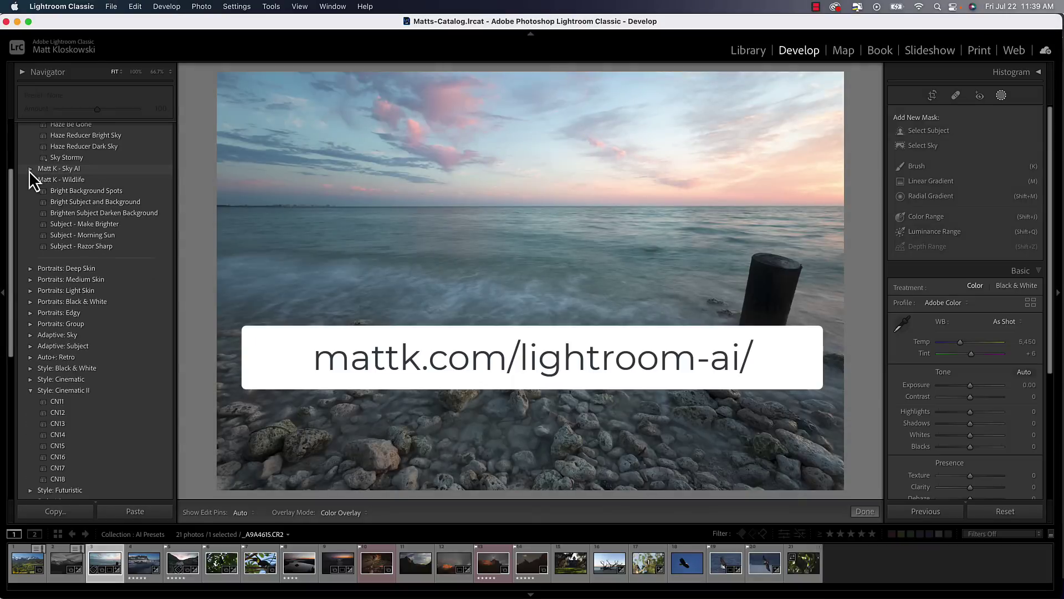
left_click(29, 169)
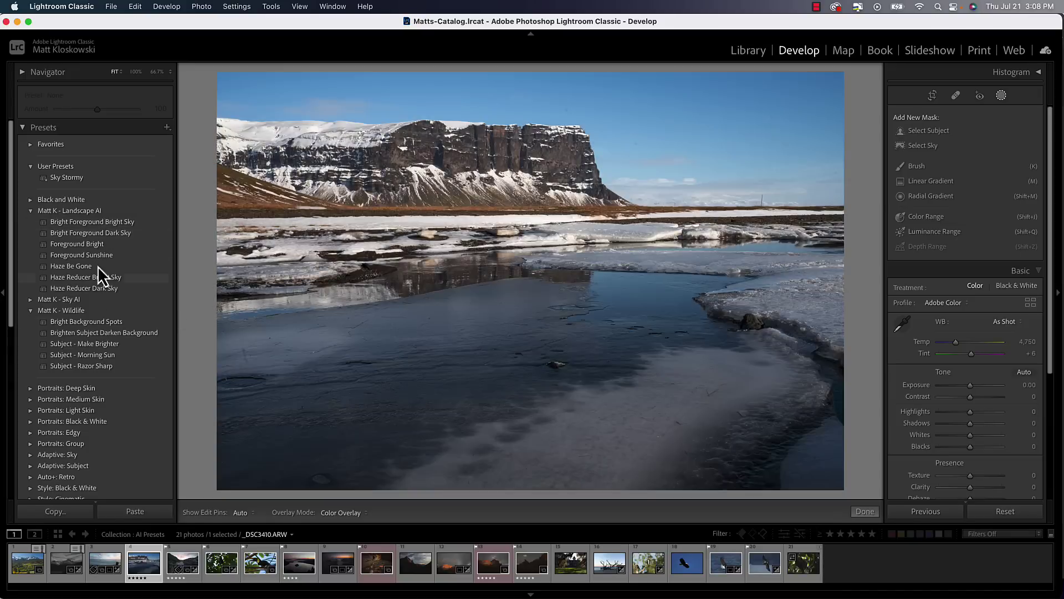
Step: Apply the sky-and-foreground brightening preset near Bright Foreground Dark Sky and glance at the add-preset menu
scroll(91, 430, "down", 5)
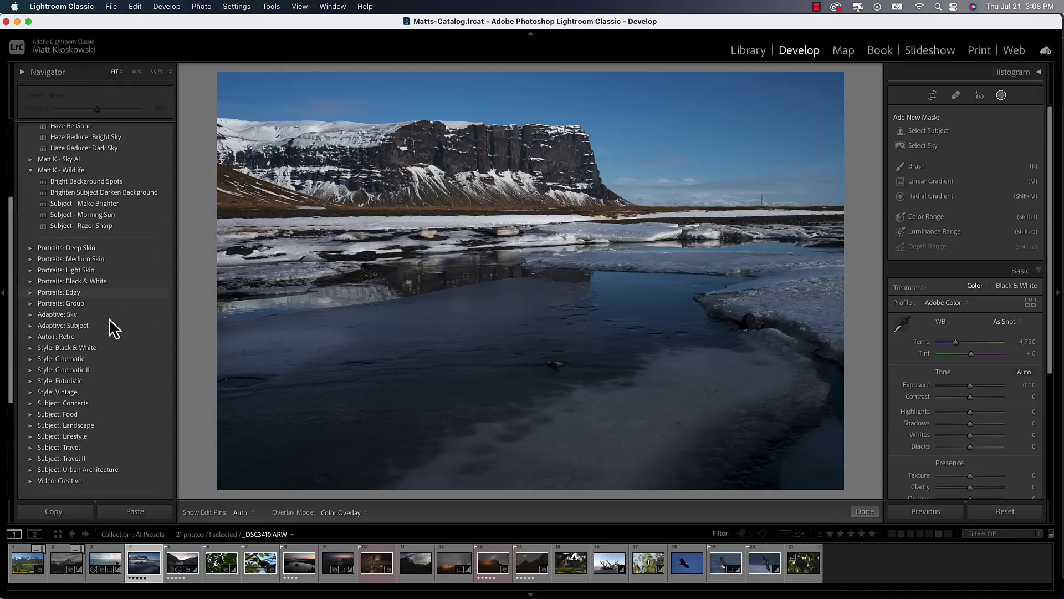
scroll(91, 278, "up", 5)
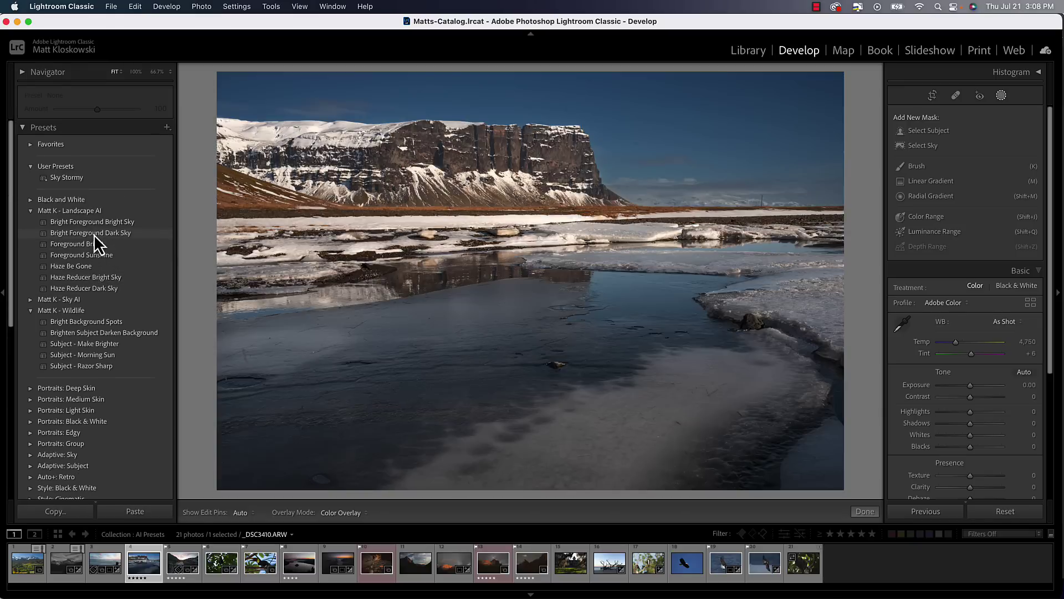
mouse_move(94, 233)
left_mouse_down()
mouse_move(95, 337)
mouse_move(95, 238)
left_mouse_up()
right_click(110, 232)
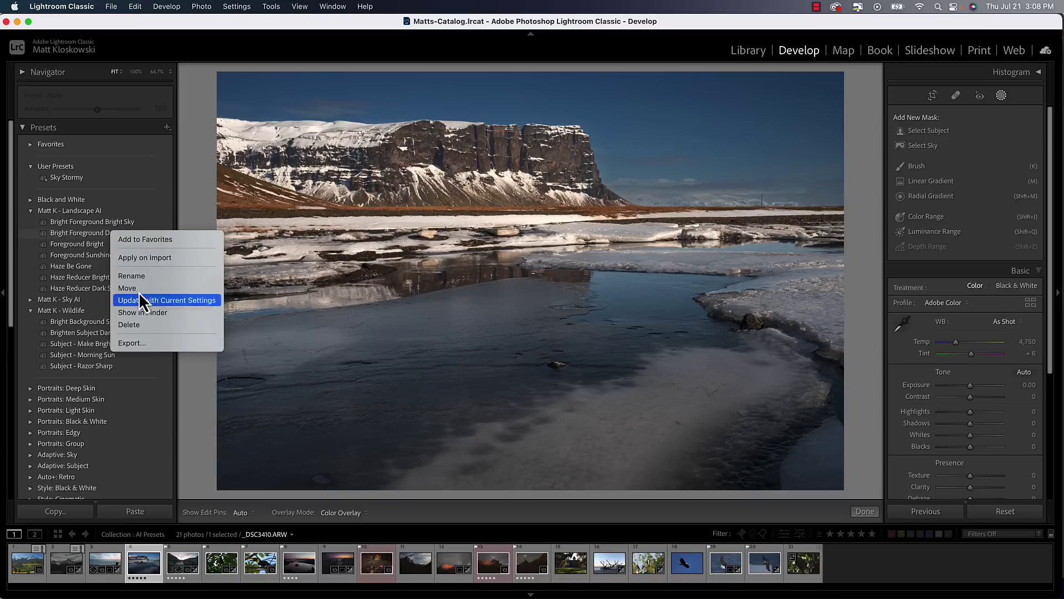
left_click(87, 231)
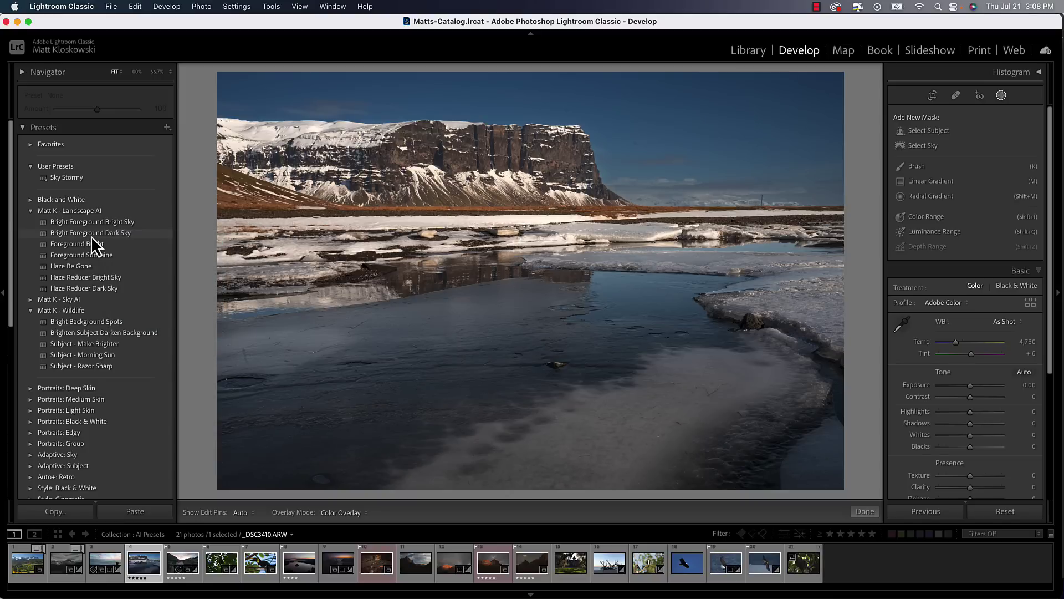
left_click(91, 235)
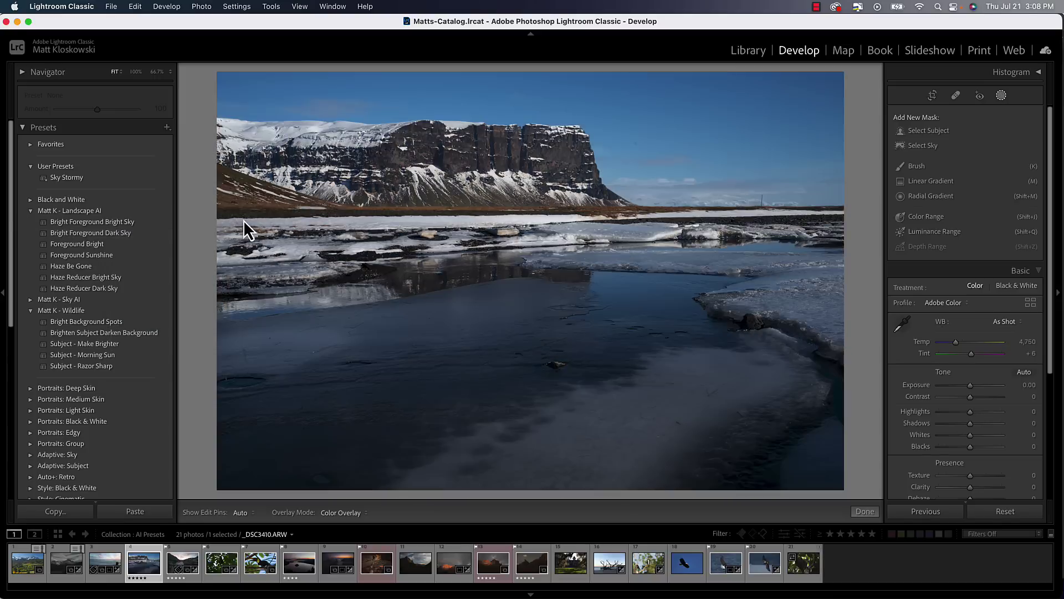
left_click(170, 130)
left_click(191, 138)
Step: Collapse the Matt K - Landscape AI and Matt K - Wildlife preset groups
left_click(31, 210)
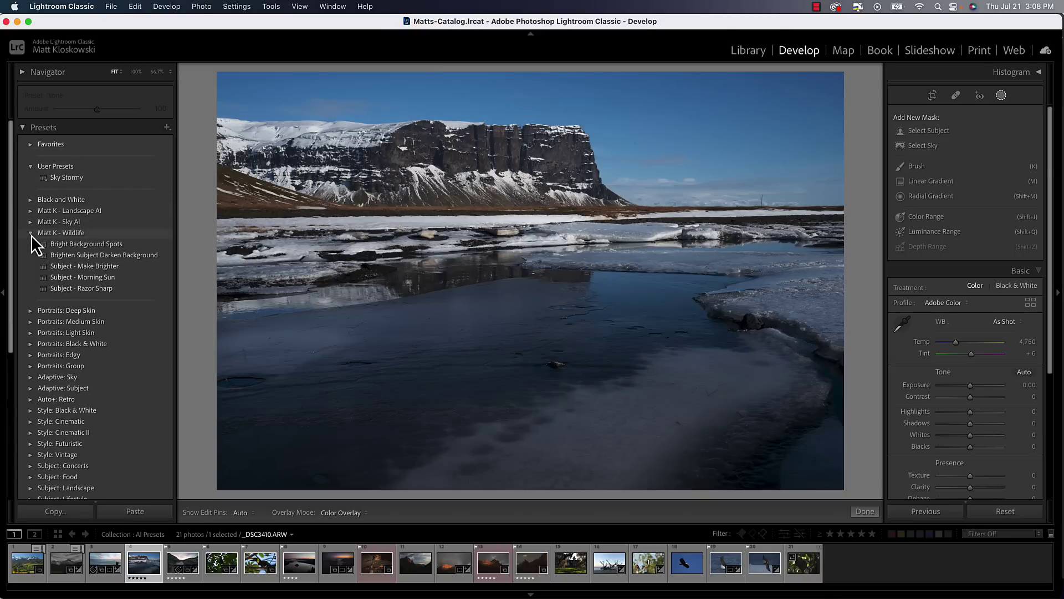
left_click(31, 234)
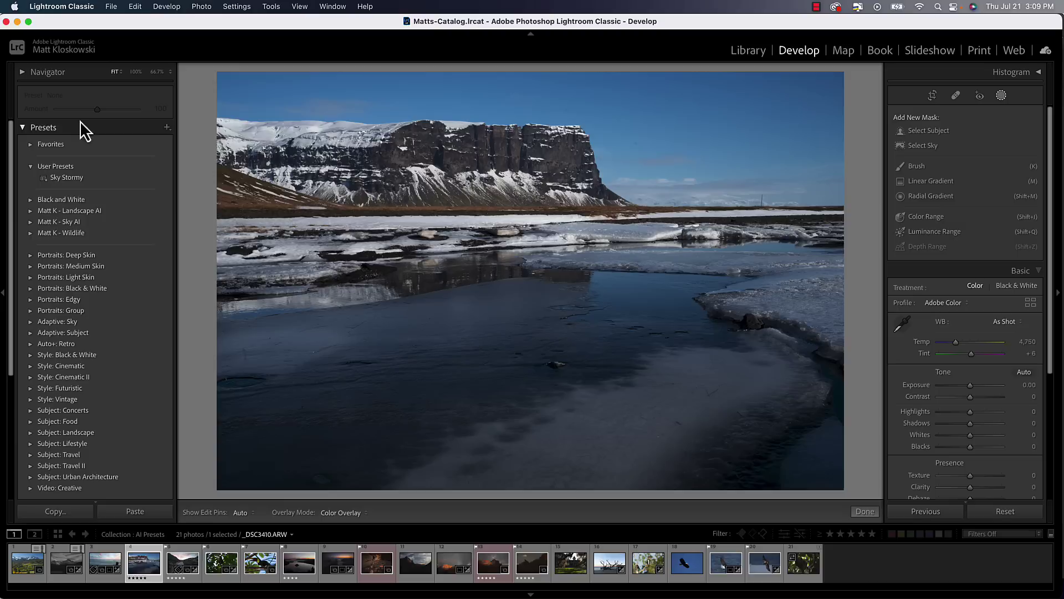
scroll(64, 274, "down", 6)
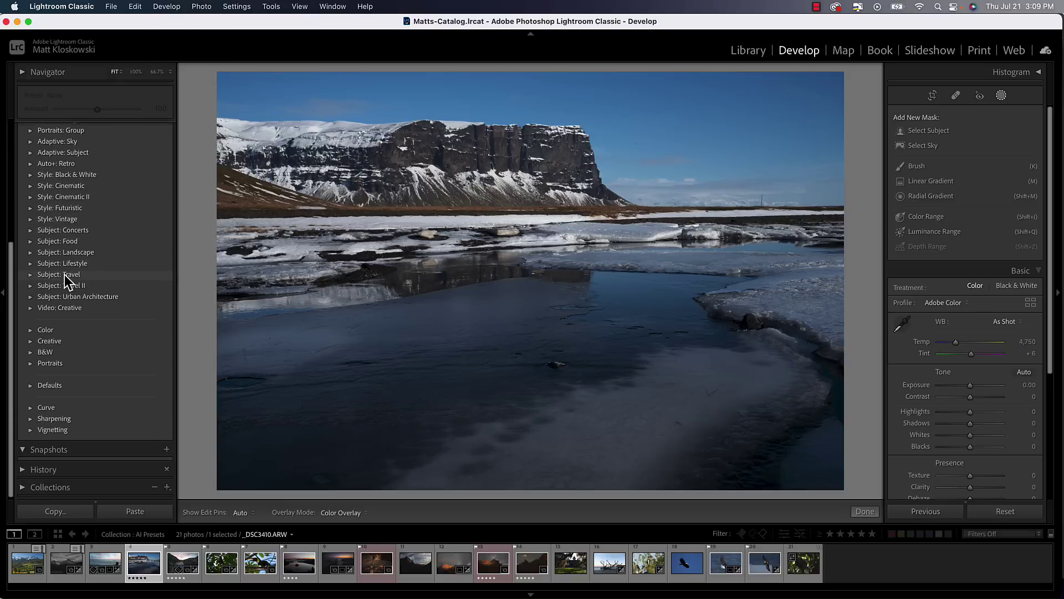
scroll(64, 275, "up", 6)
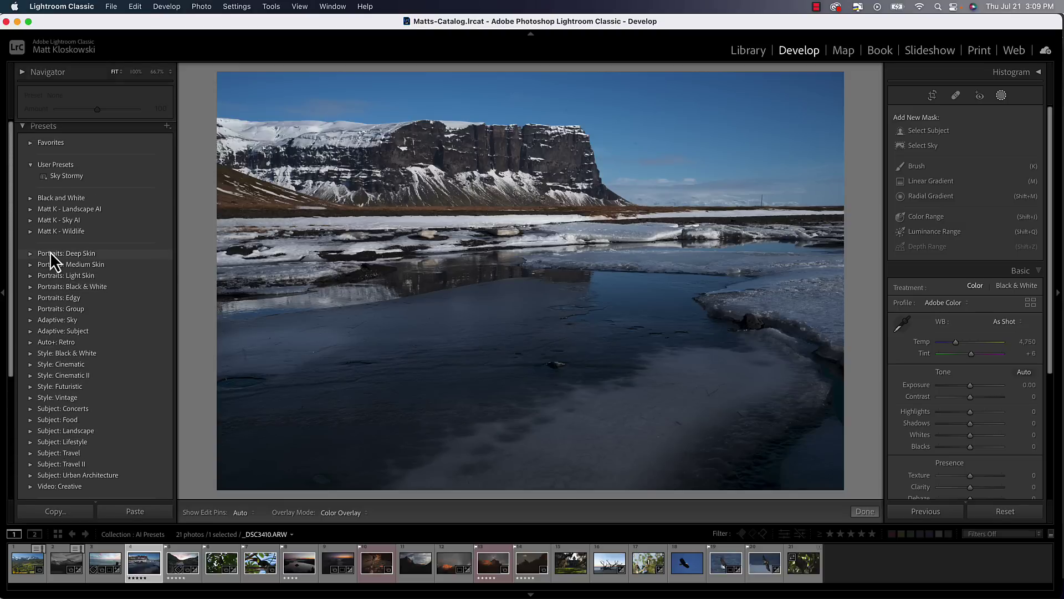
Step: Expand Adaptive: Sky, view the Dark Drama preset's options, then collapse the group again
left_click(30, 320)
right_click(66, 346)
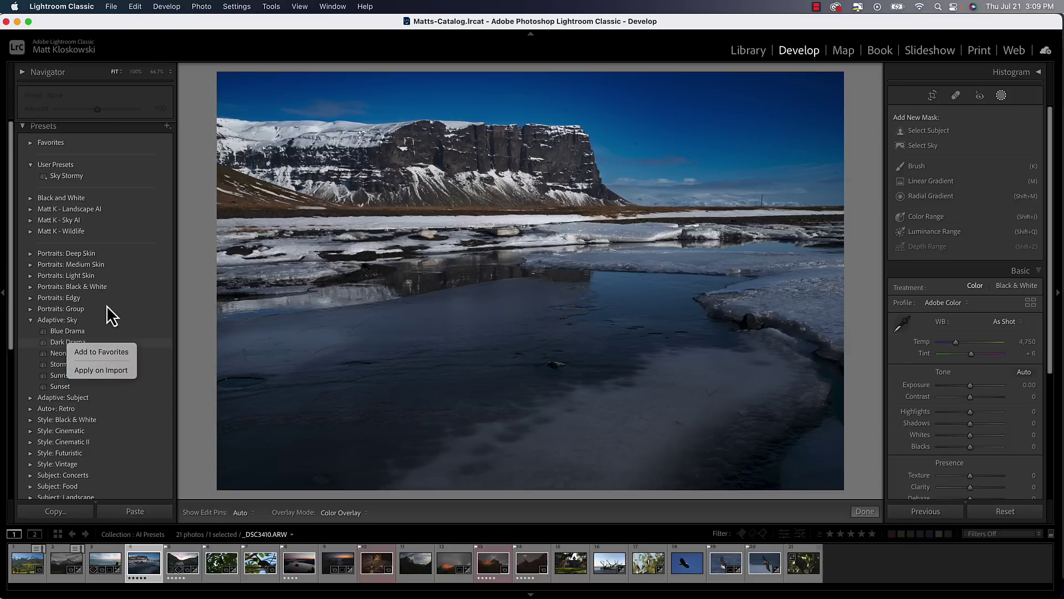
left_click(73, 331)
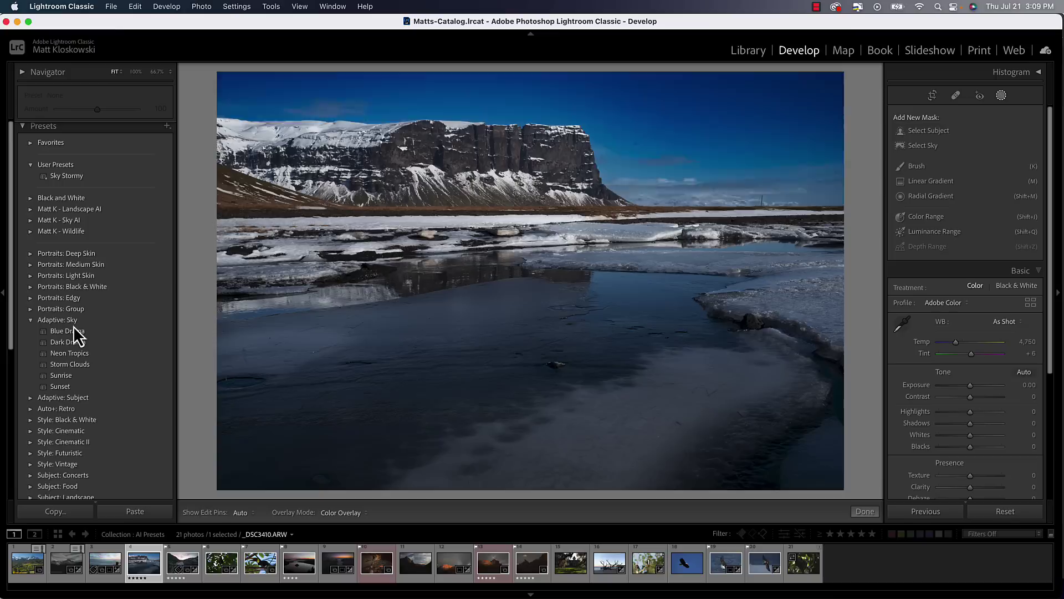
left_click(29, 321)
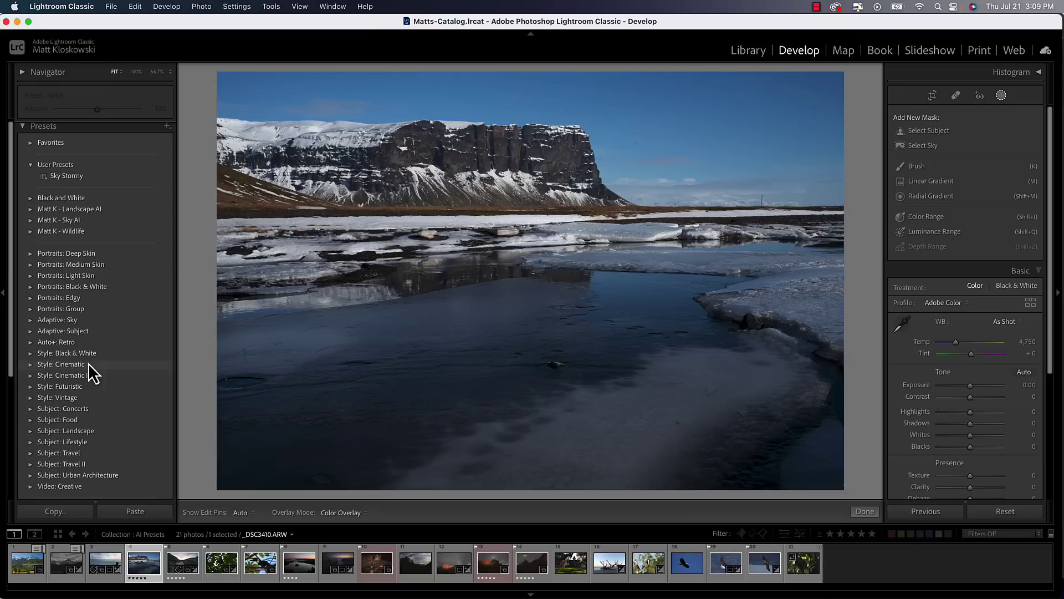
Step: Open Manage Presets from a group's context menu and scroll through the ticked group list
right_click(136, 313)
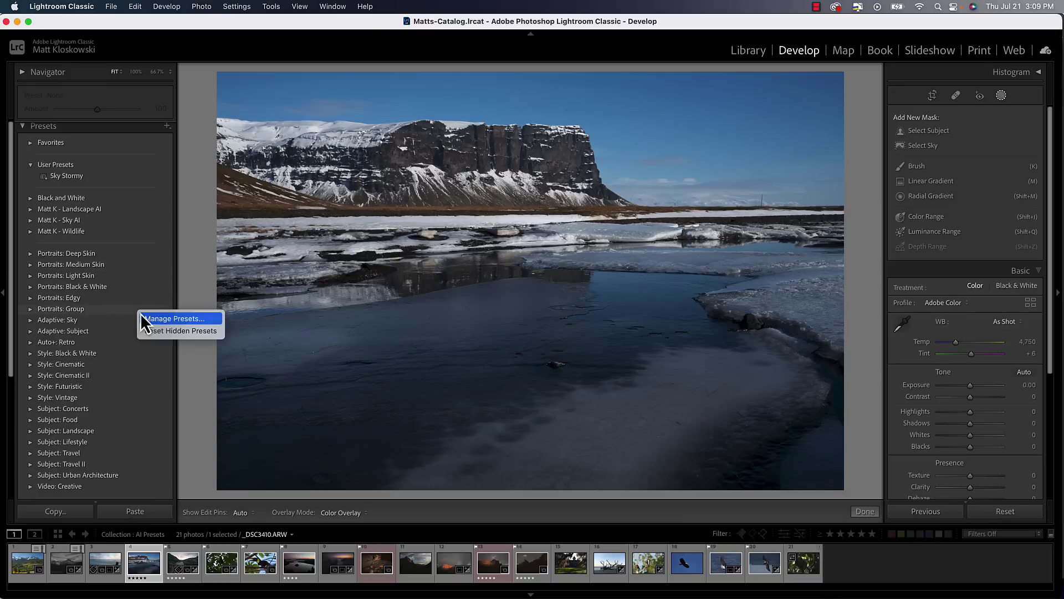
left_click(172, 318)
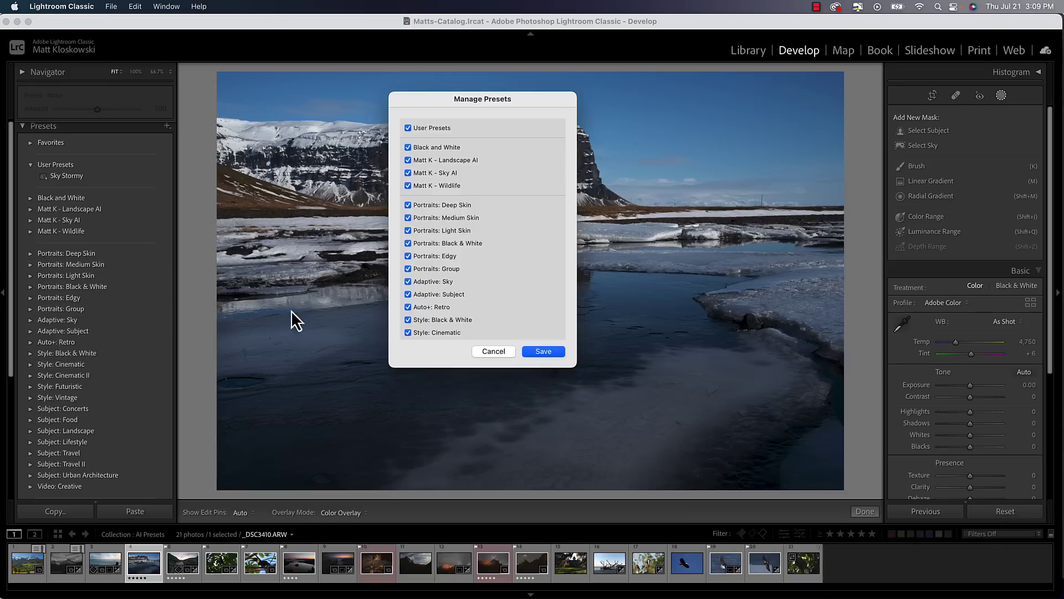
scroll(425, 238, "down", 5)
scroll(427, 243, "down", 4)
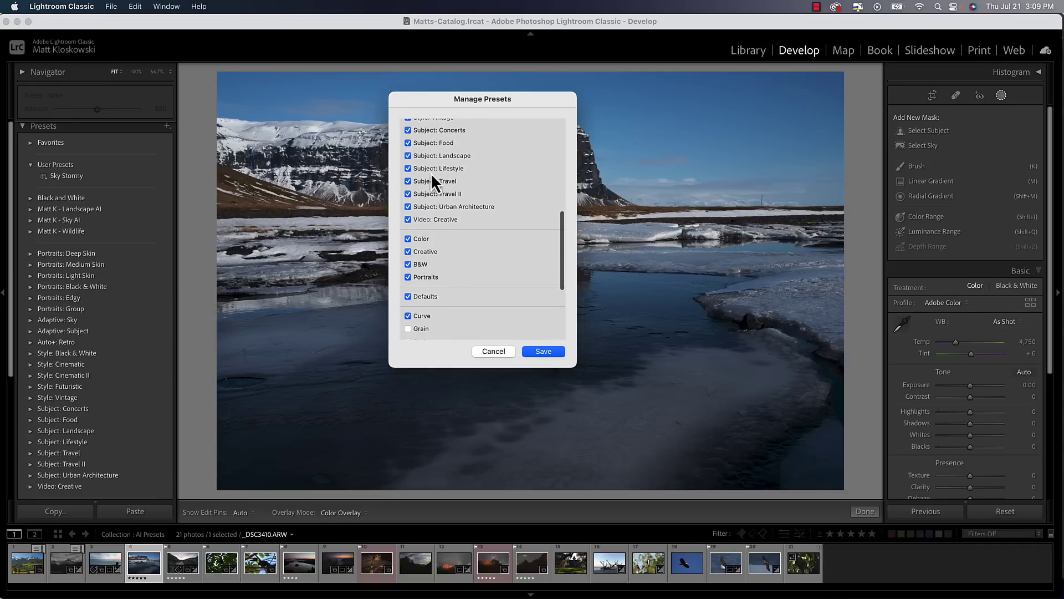
scroll(458, 246, "up", 5)
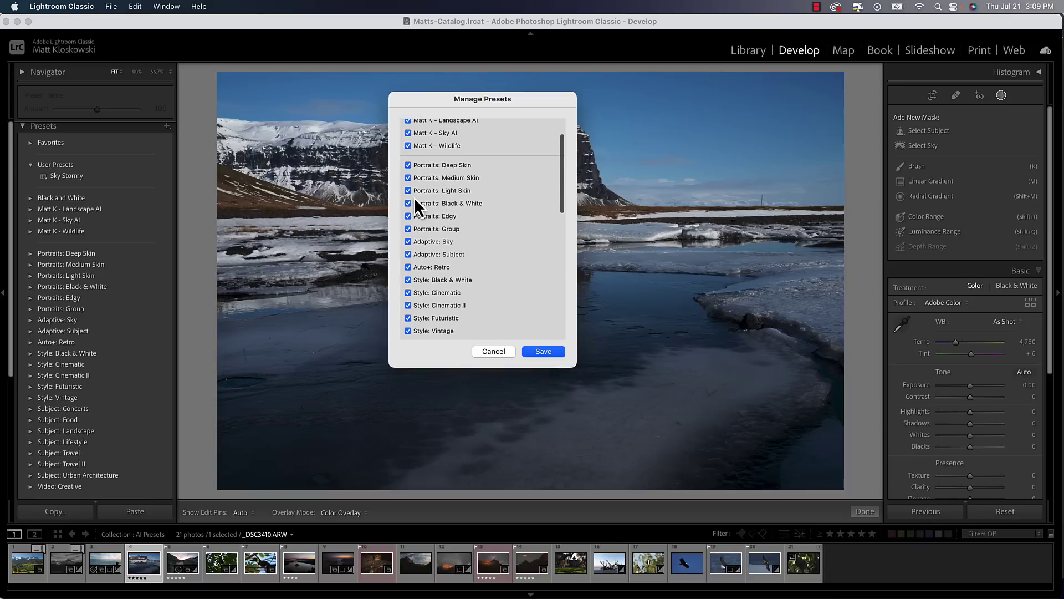
scroll(472, 232, "down", 3)
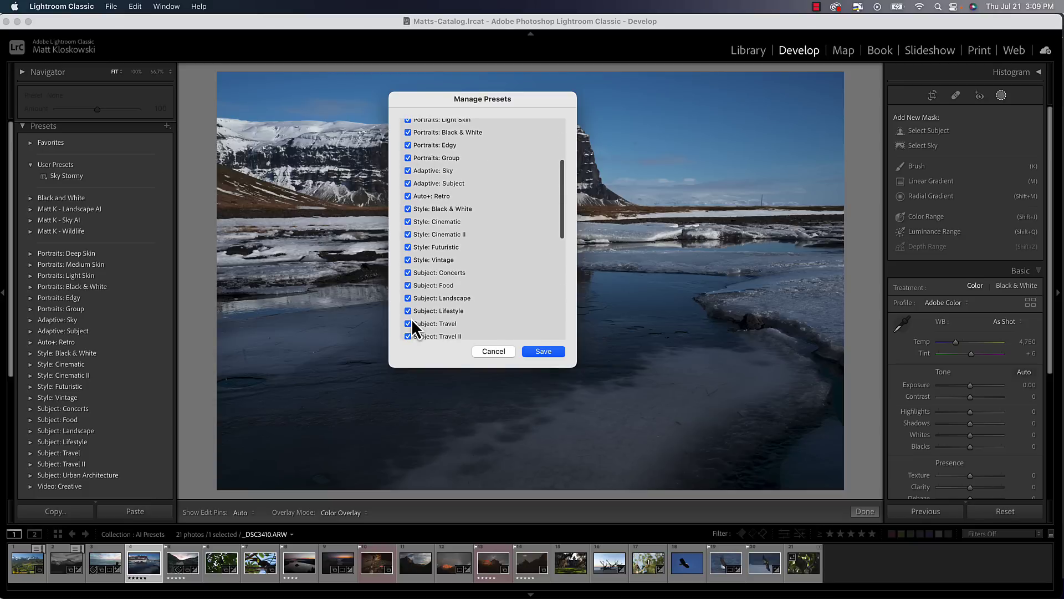
Step: Cancel Manage Presets, scroll the Presets panel, and dismiss a group's context menu unchanged
left_click(494, 351)
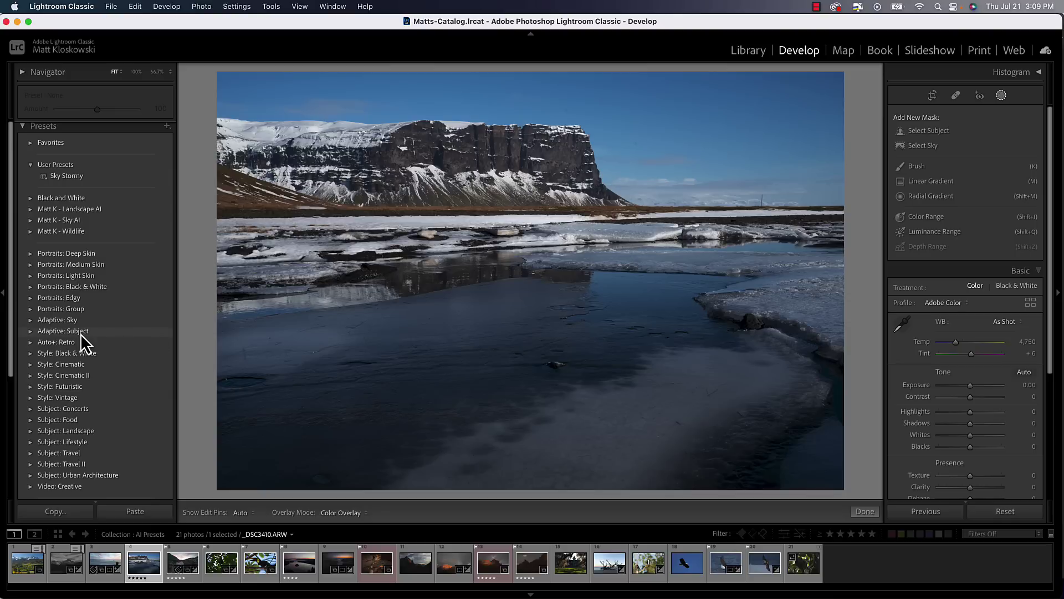
scroll(81, 334, "down", 5)
scroll(90, 337, "up", 5)
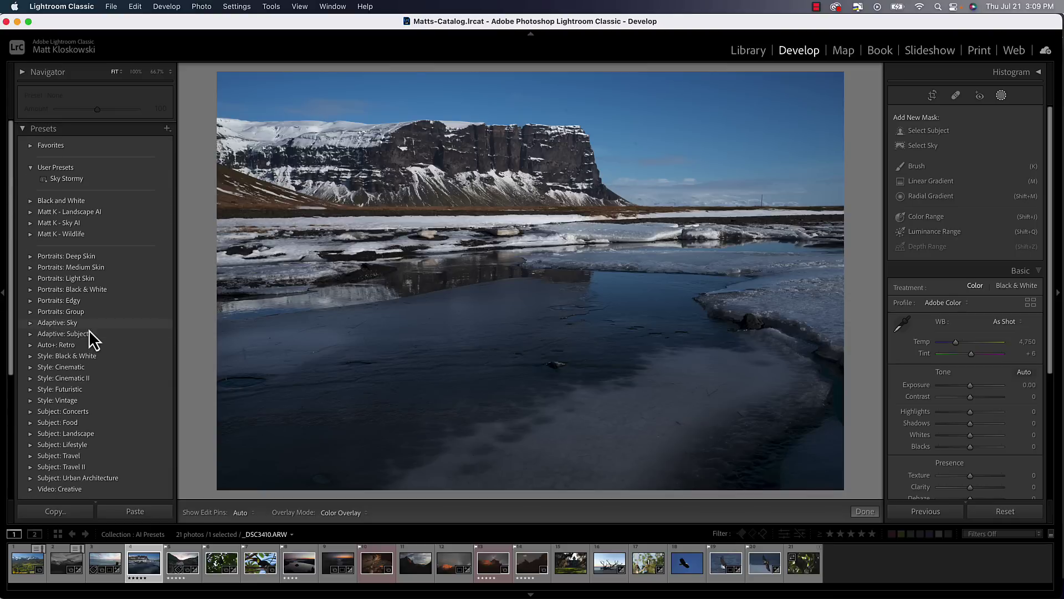
scroll(99, 388, "down", 5)
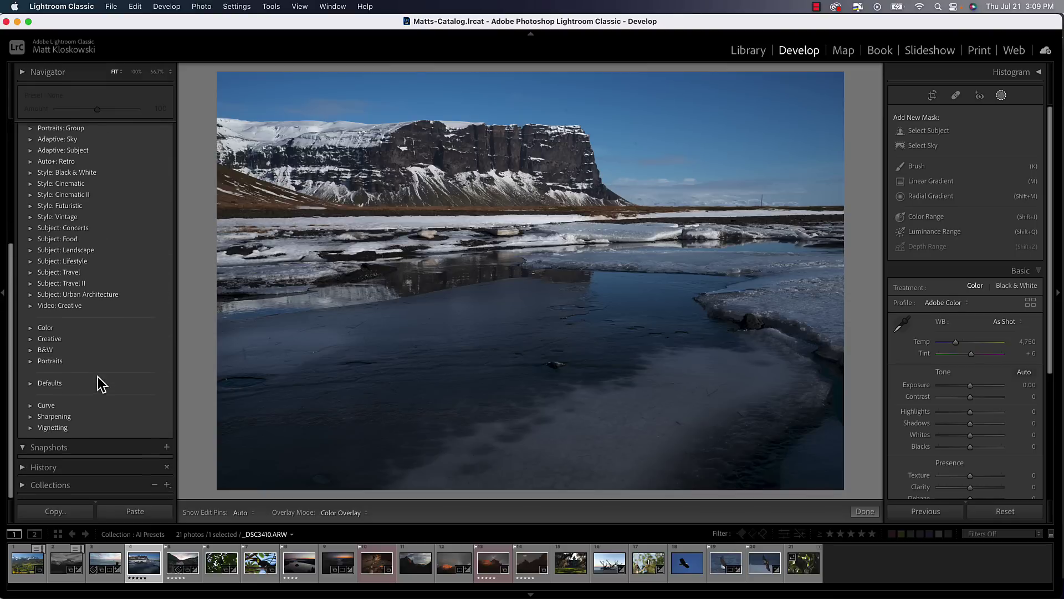
scroll(92, 361, "up", 5)
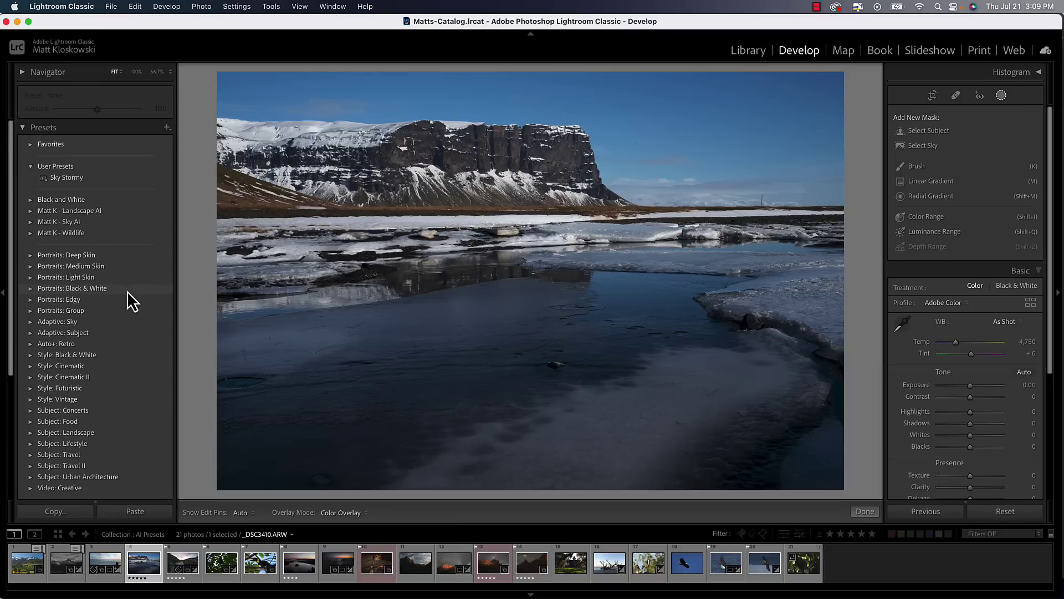
right_click(134, 333)
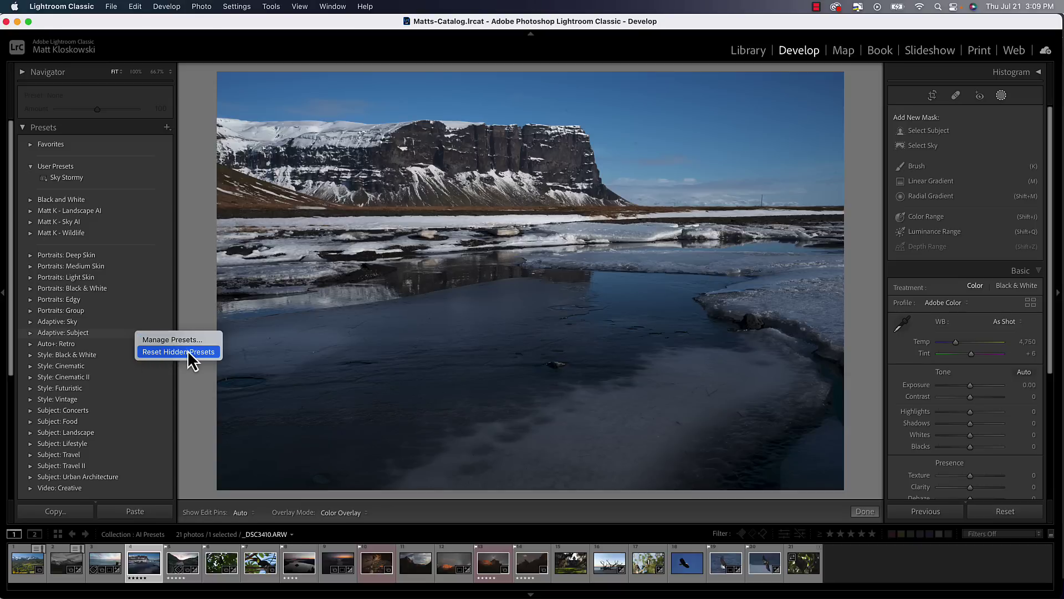
left_click(198, 247)
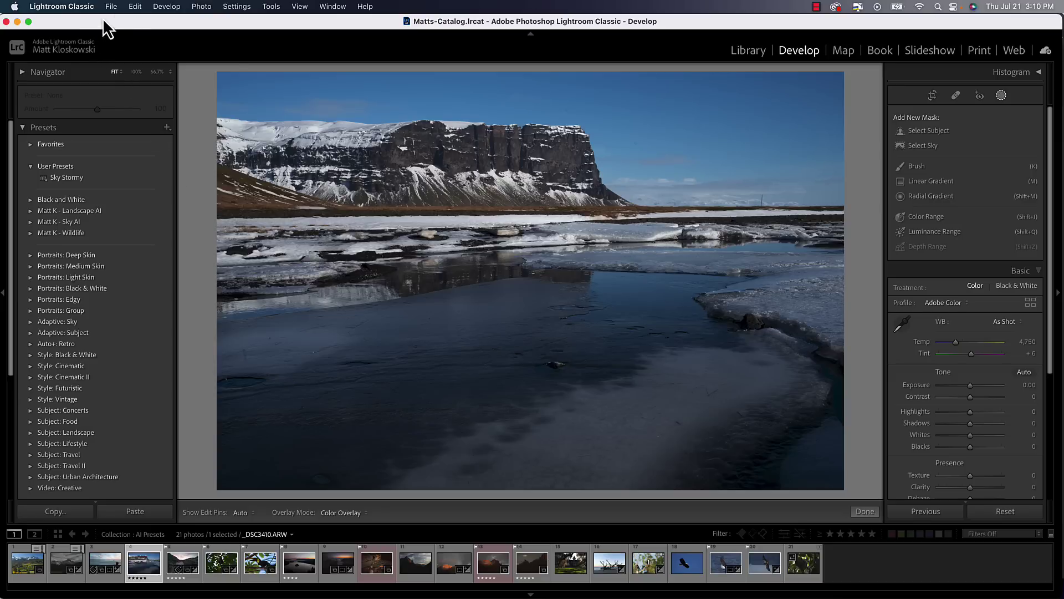
left_click(133, 7)
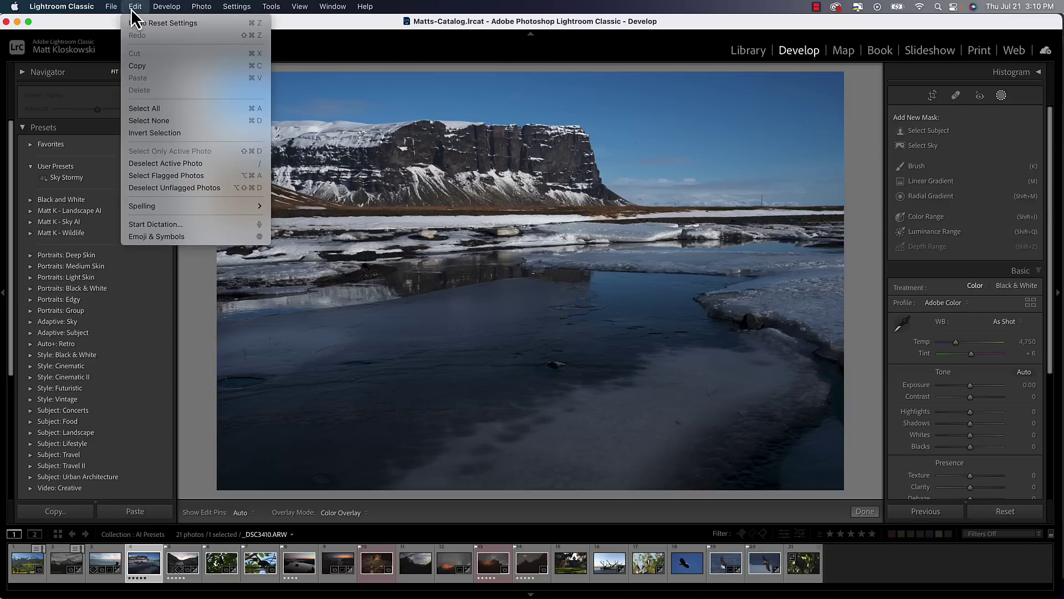
mouse_move(78, 8)
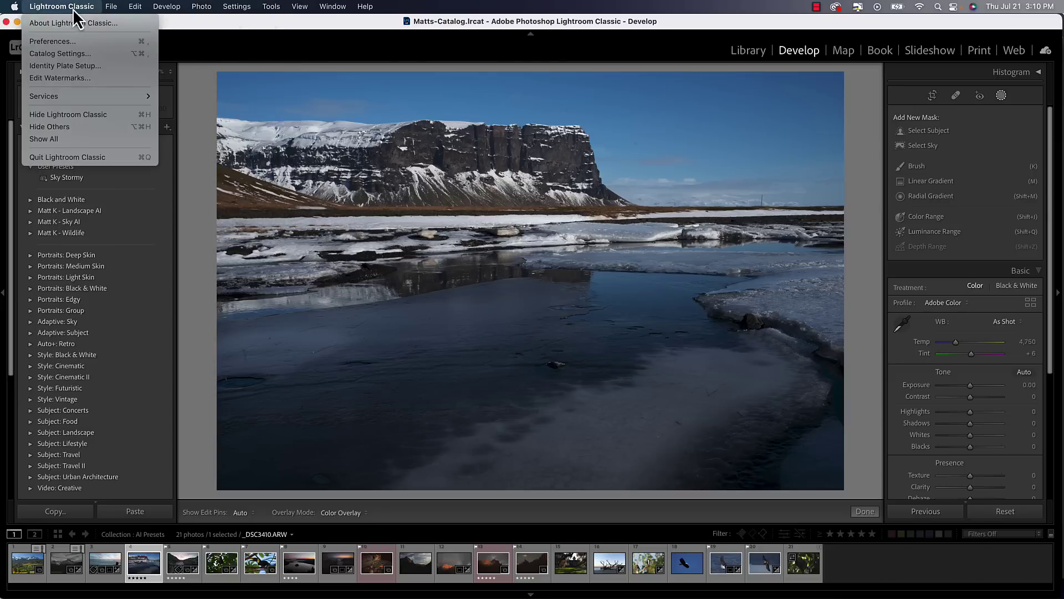
left_click(49, 42)
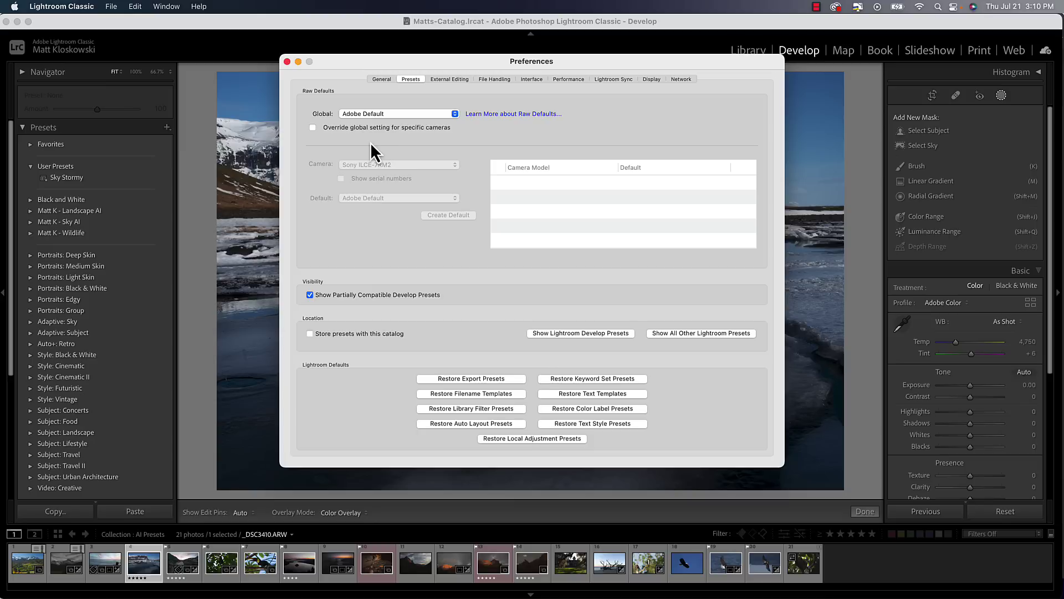
left_click(360, 115)
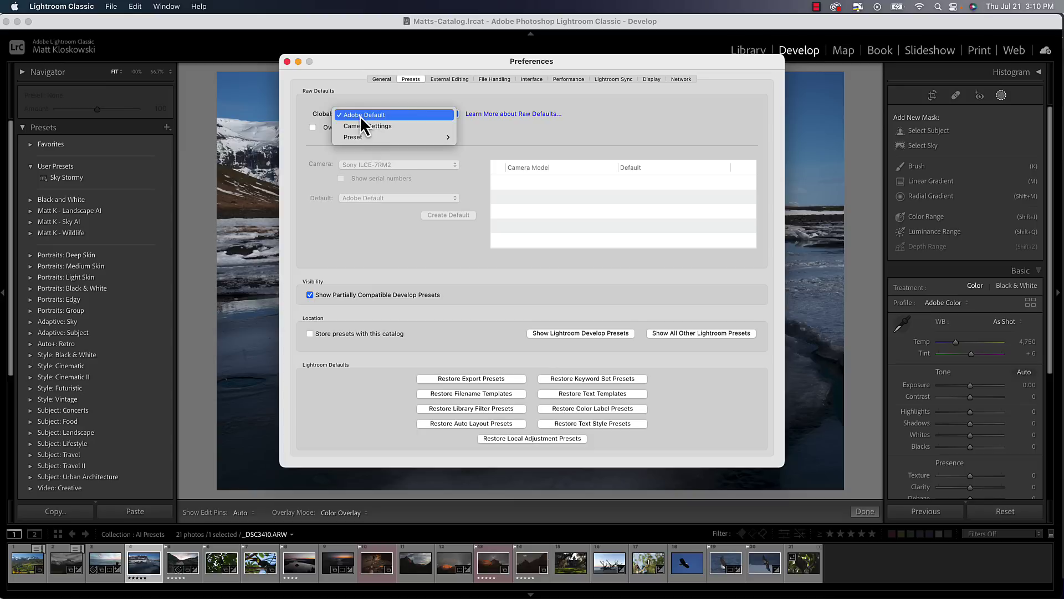
mouse_move(361, 136)
mouse_move(500, 175)
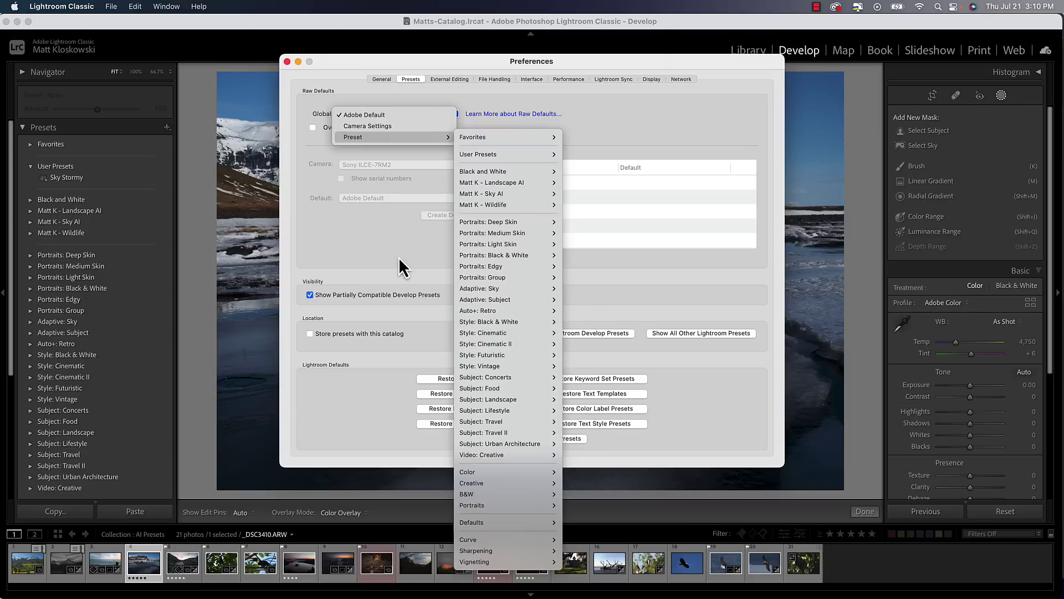
key("Escape")
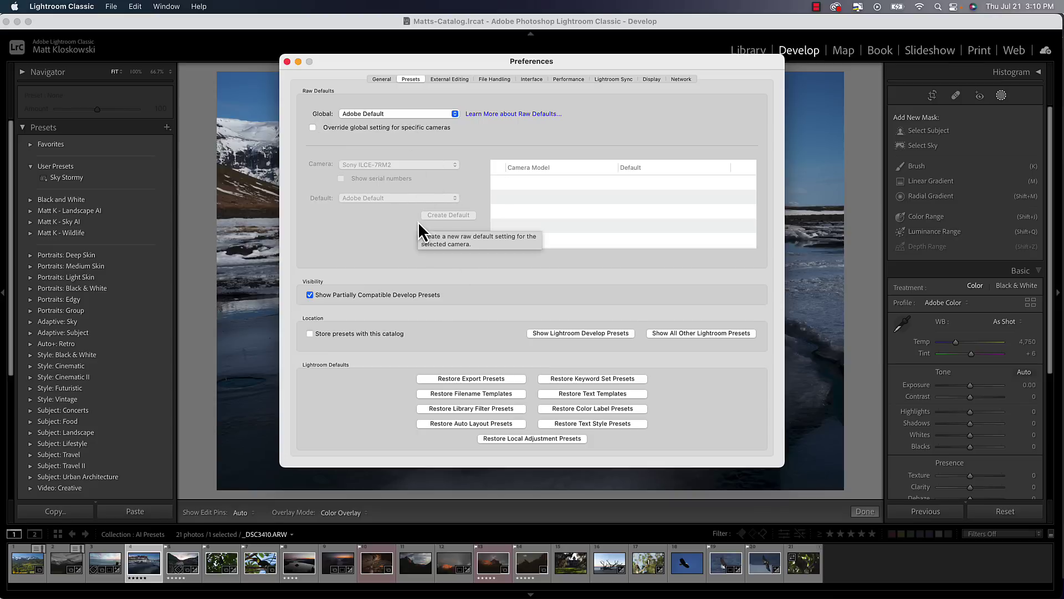
left_click(287, 61)
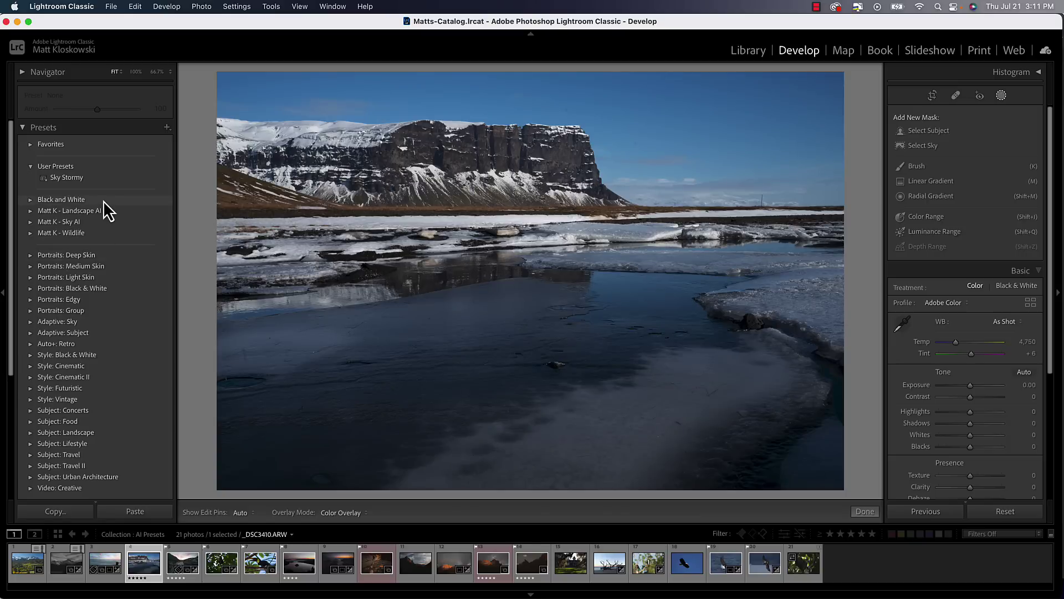
Step: Try the Portraits: Edgy PE05 preset, undo it, and collapse Portraits: Edgy
left_click(30, 300)
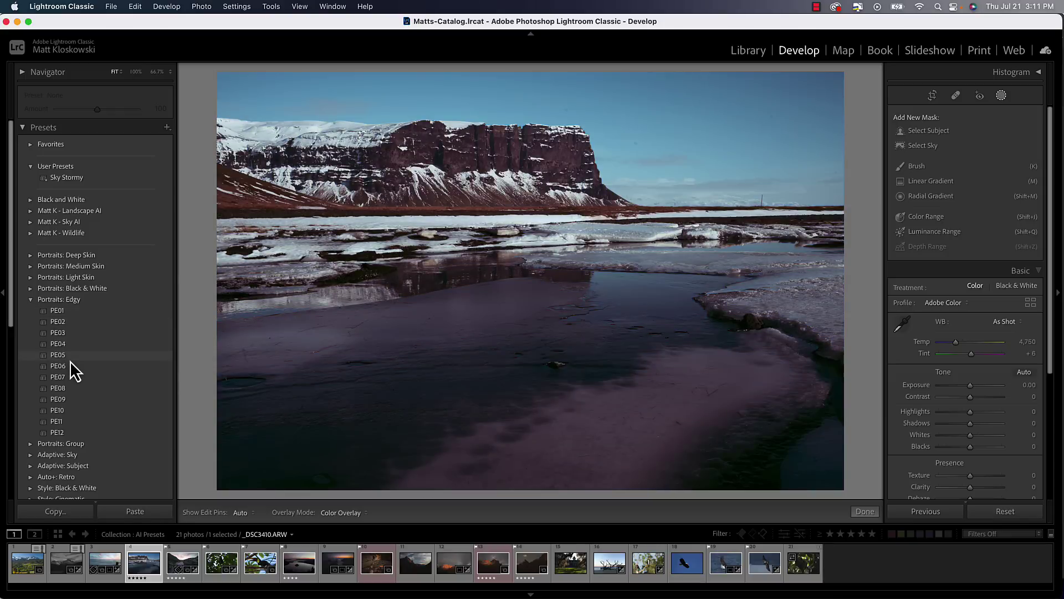
left_click(70, 358)
scroll(927, 357, "down", 5)
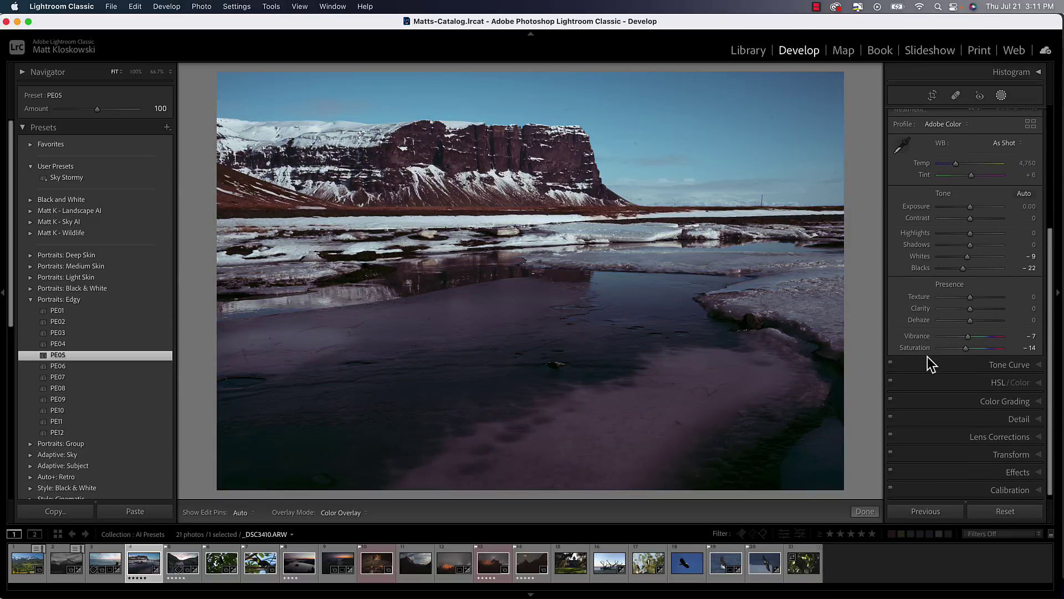
key("super+z")
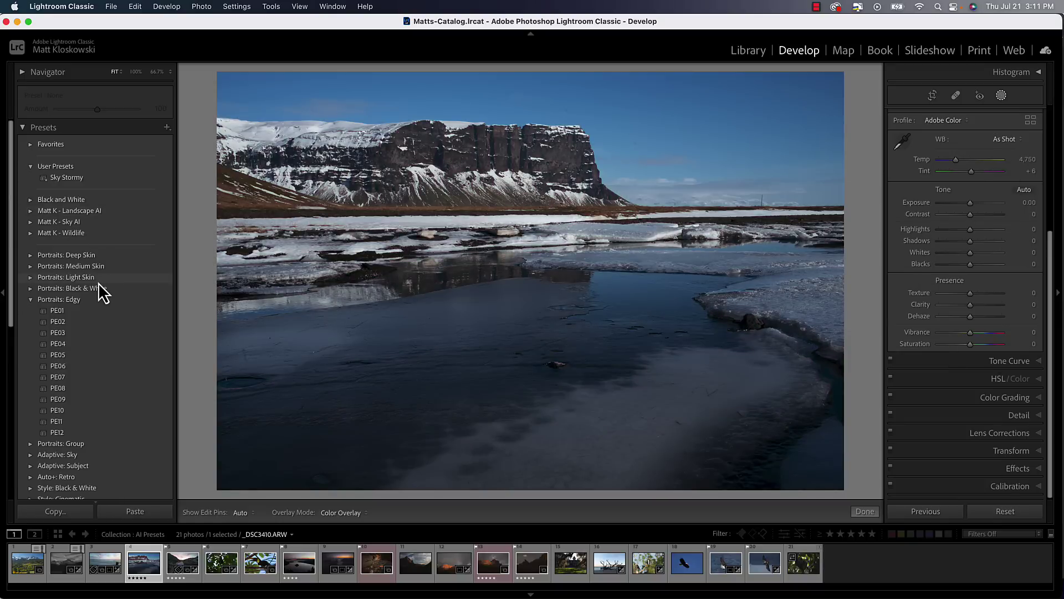
left_click(29, 300)
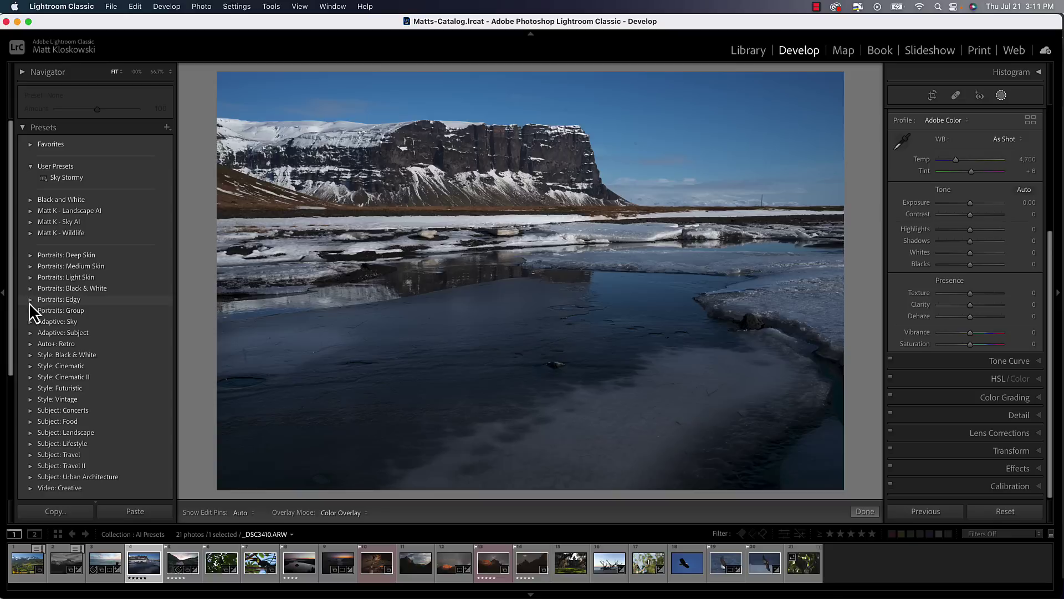
left_click(166, 128)
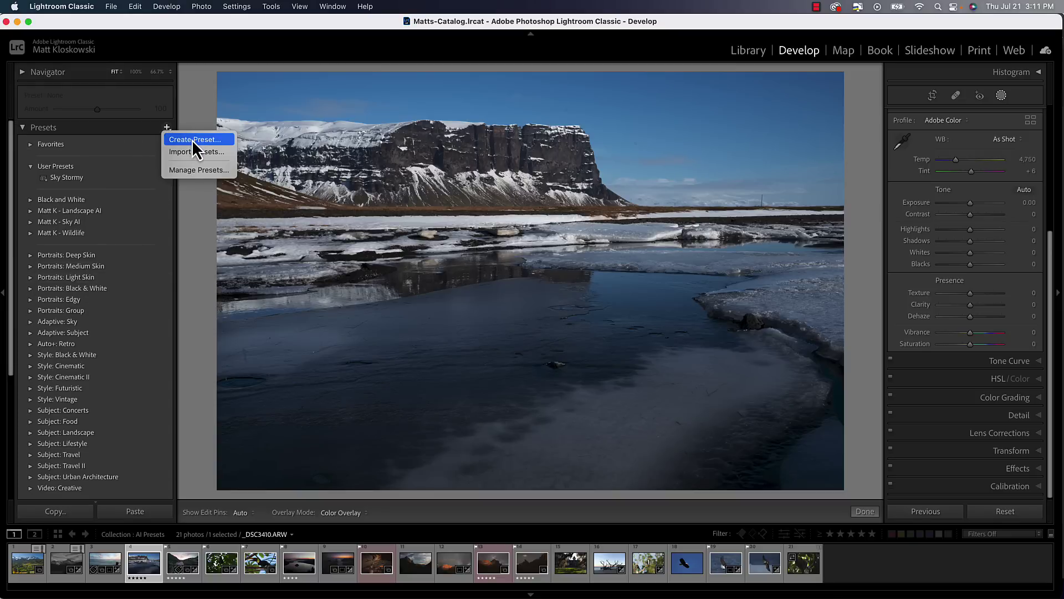
key("Escape")
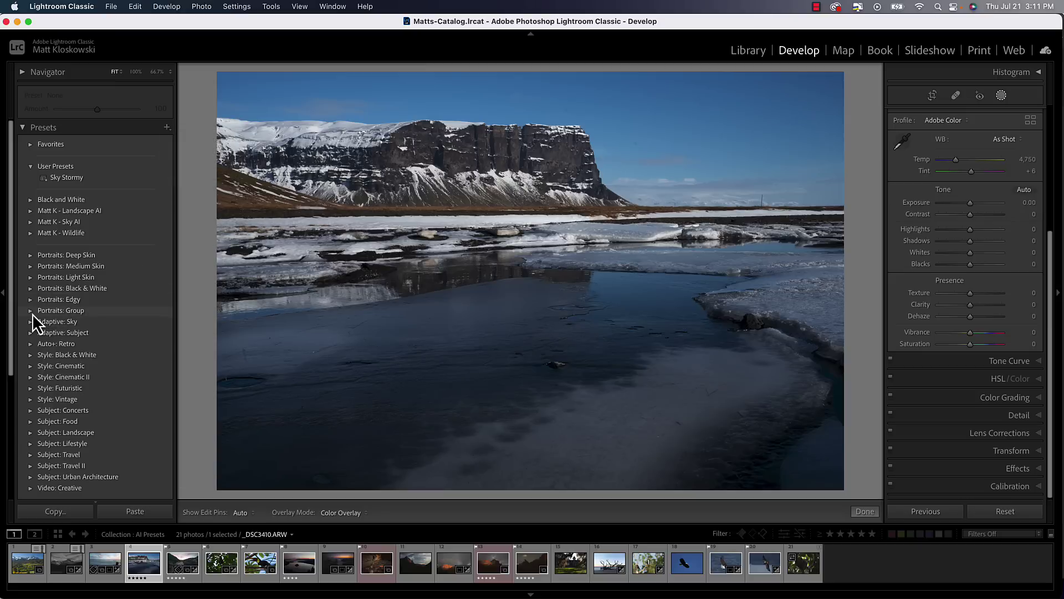
Step: Expand Style: Cinematic II, preview CN11 through CN14, then reset the photo
scroll(31, 312, "down", 5)
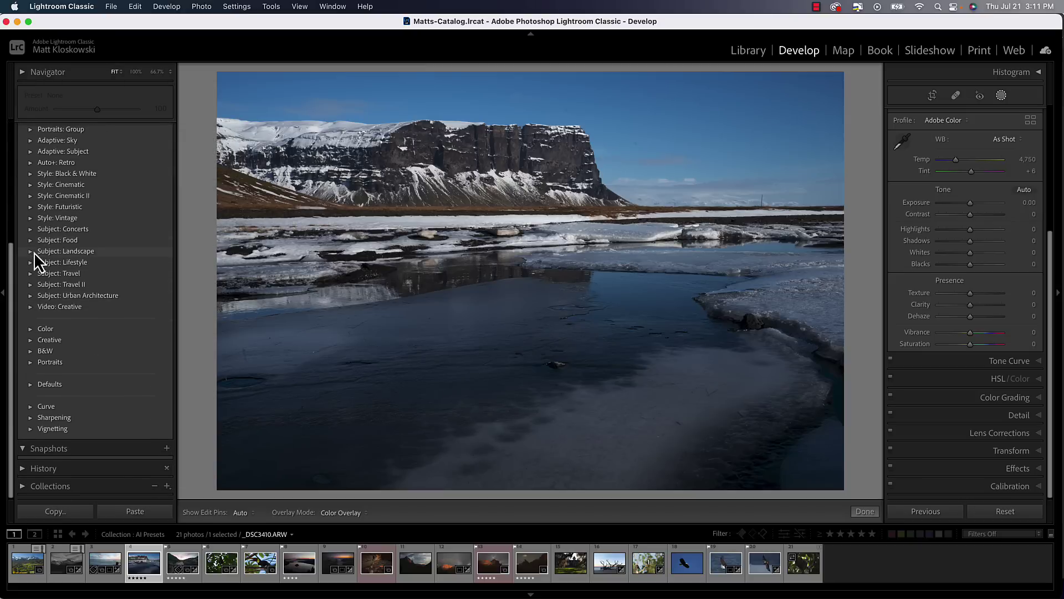
left_click(29, 195)
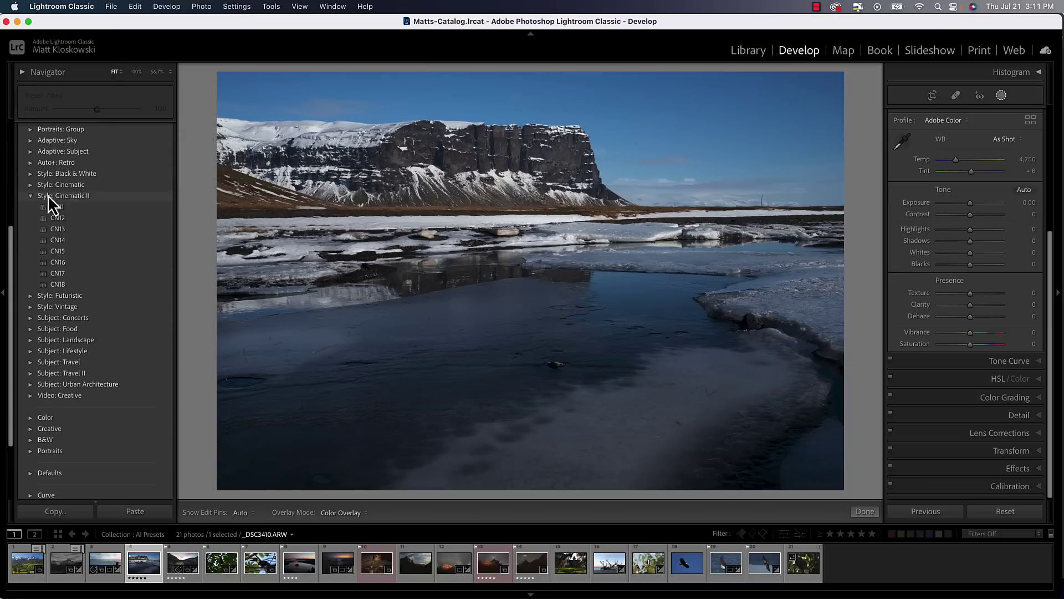
left_click(81, 204)
left_click(76, 217)
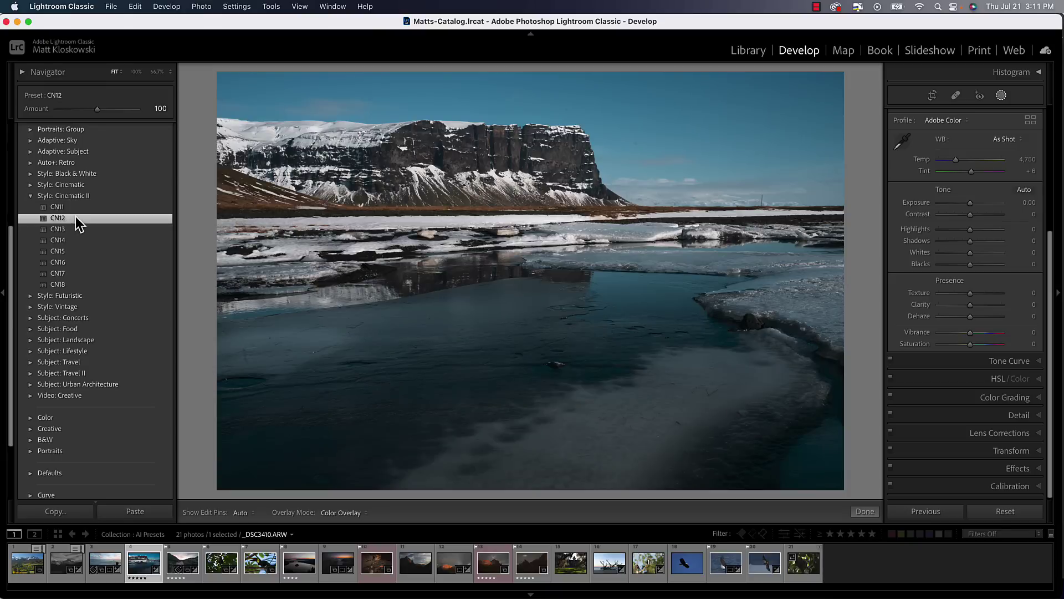
left_click(72, 229)
left_click(72, 238)
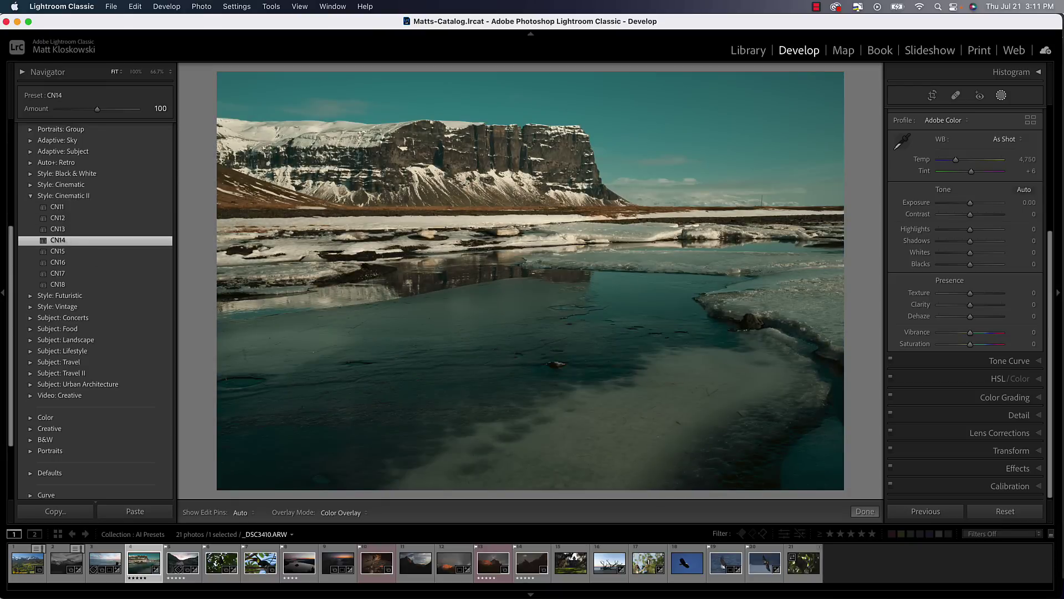
left_click(990, 510)
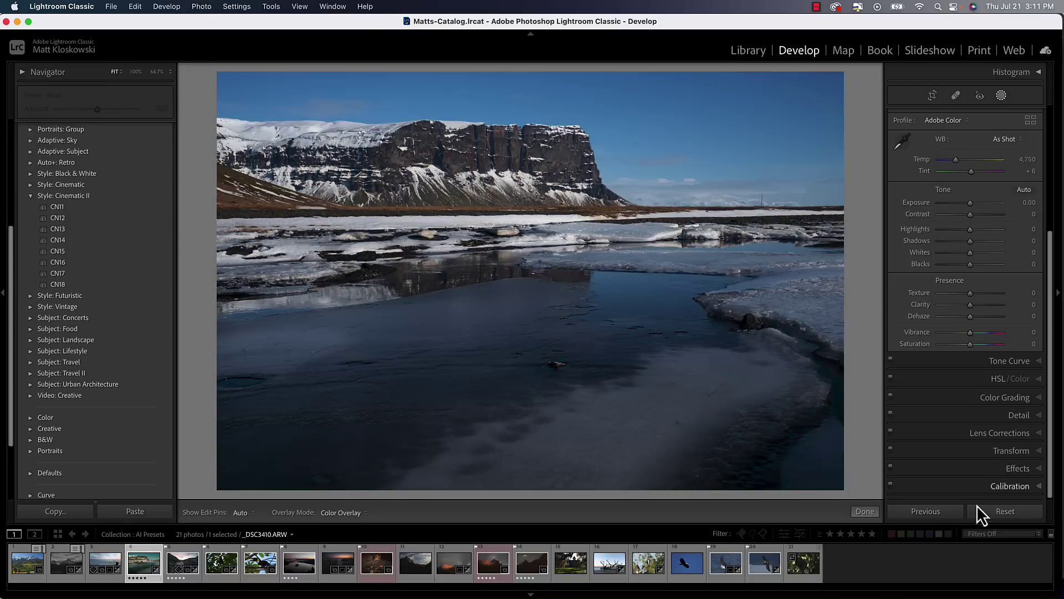
scroll(148, 354, "up", 5)
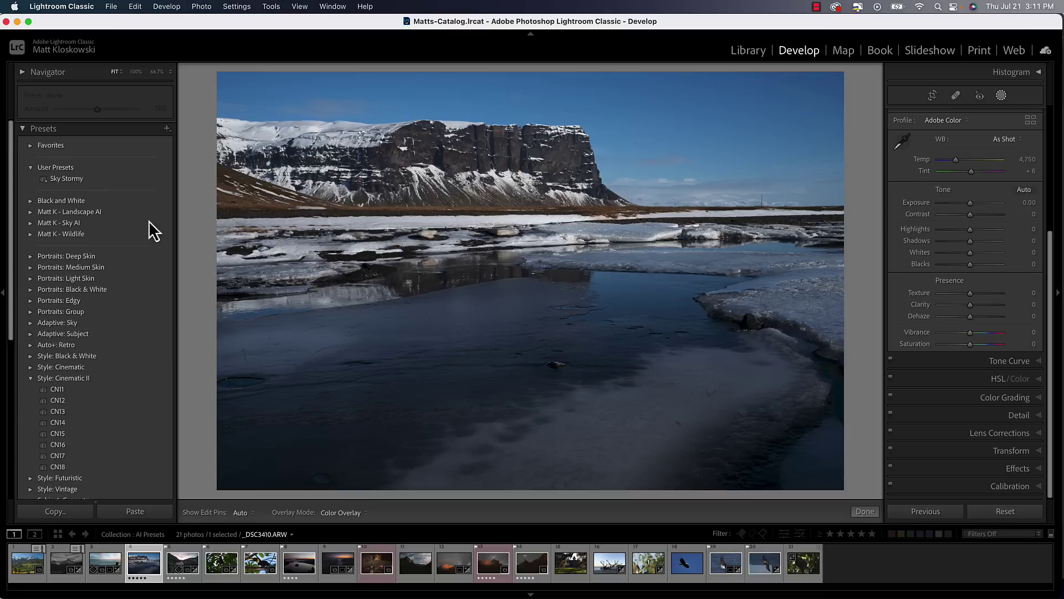
Step: Open Create Preset and tick only Exposure and Texture under Basic
left_click(166, 128)
left_click(184, 139)
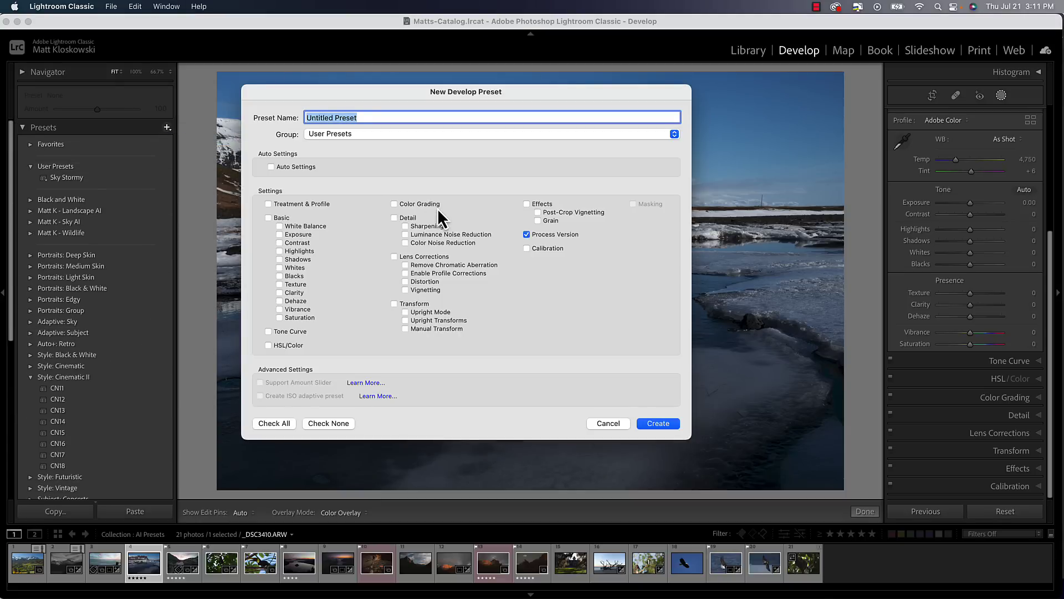
left_click(298, 234)
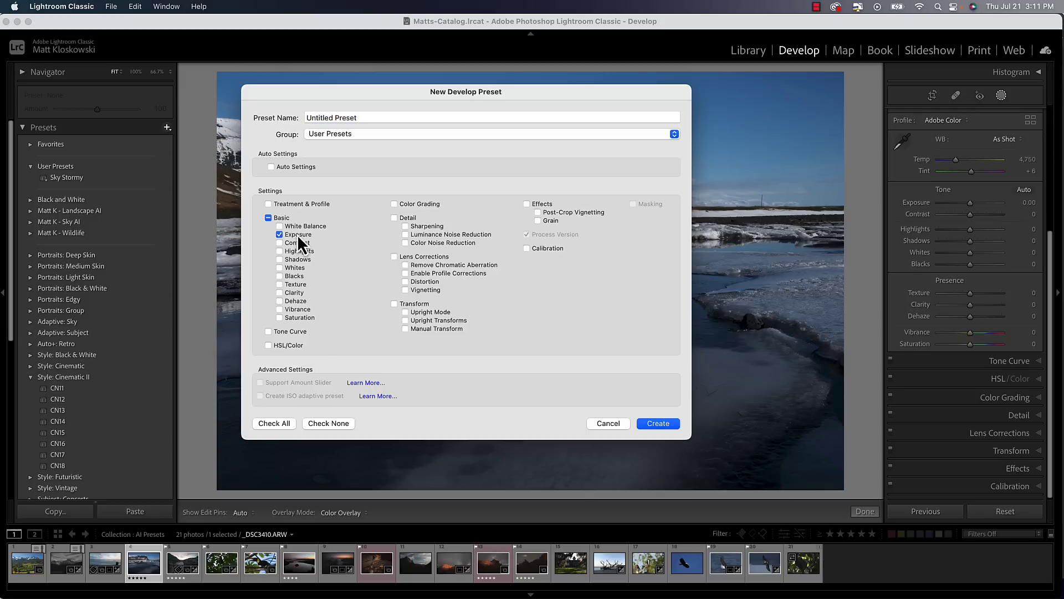
left_click(288, 301)
Step: Cancel the unfinished preset and add a Select Sky mask in Masking
left_click(608, 423)
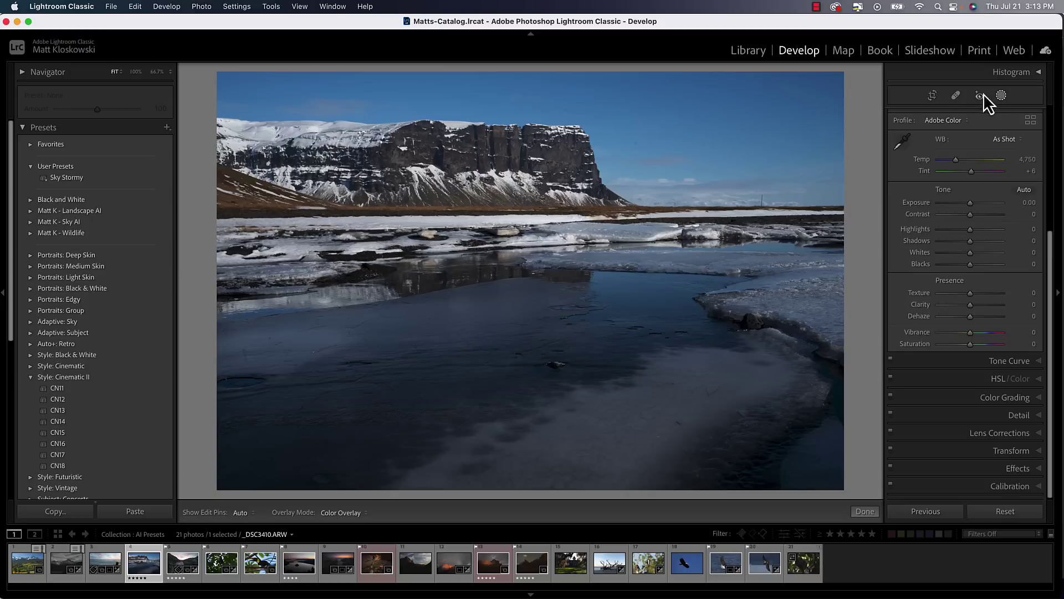
left_click(999, 96)
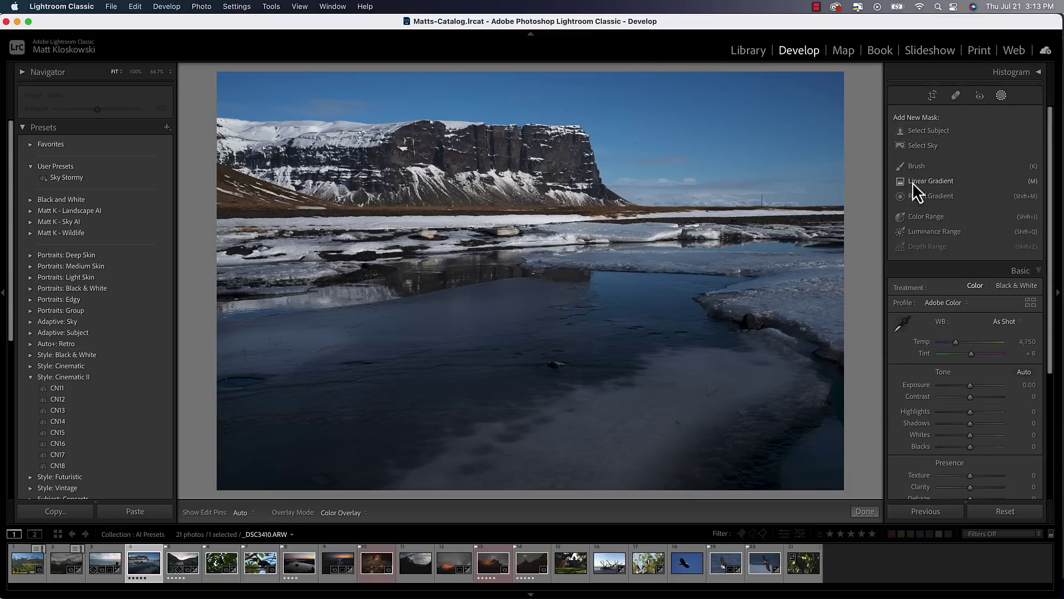
left_click(920, 146)
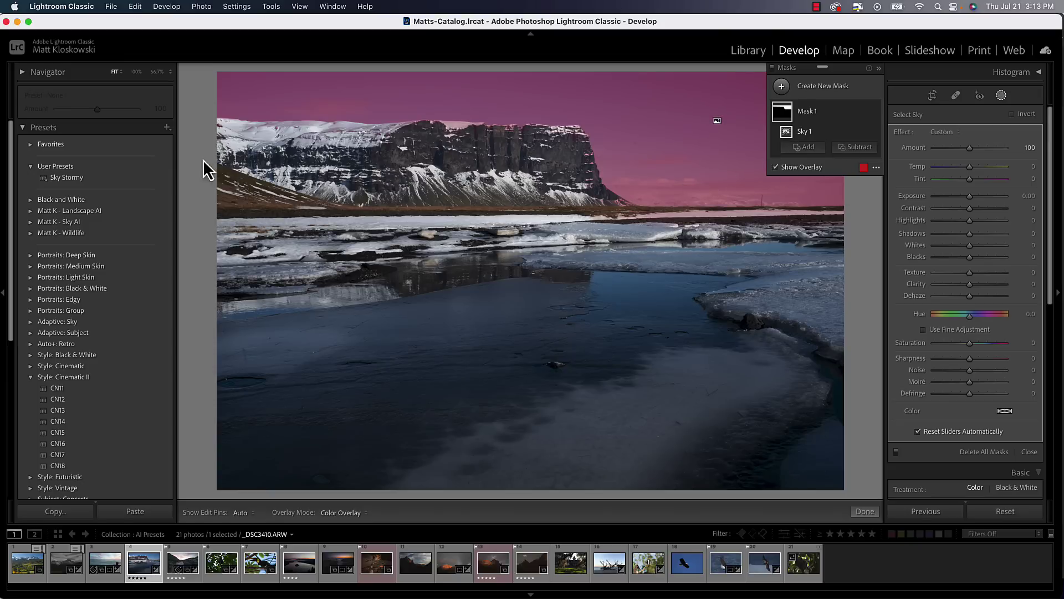
Step: Tick the sky mask in a new develop preset, cancel it, and reset the photo
left_click(167, 128)
left_click(173, 140)
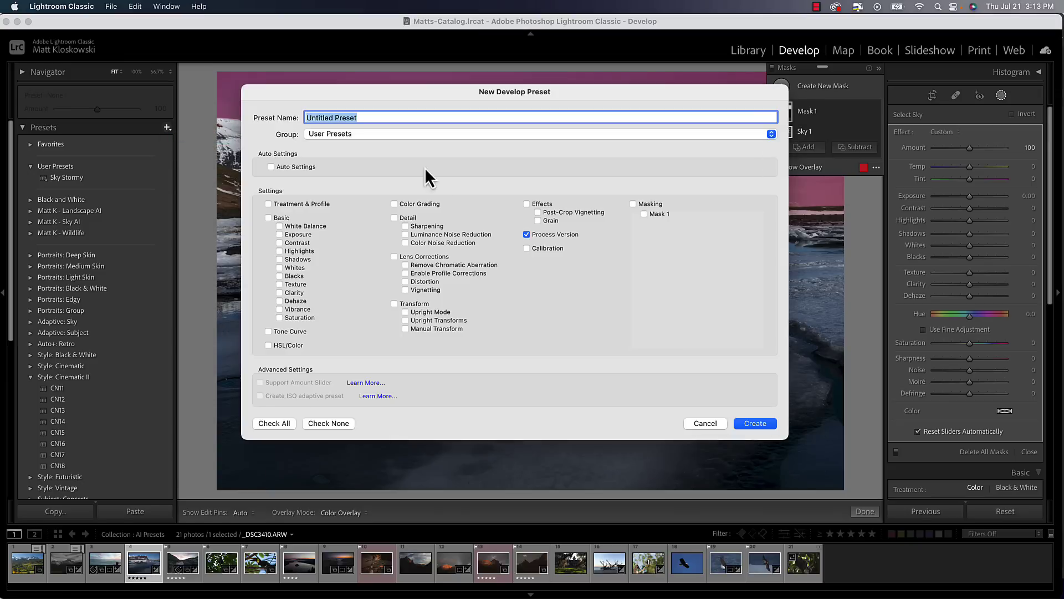
left_click(644, 214)
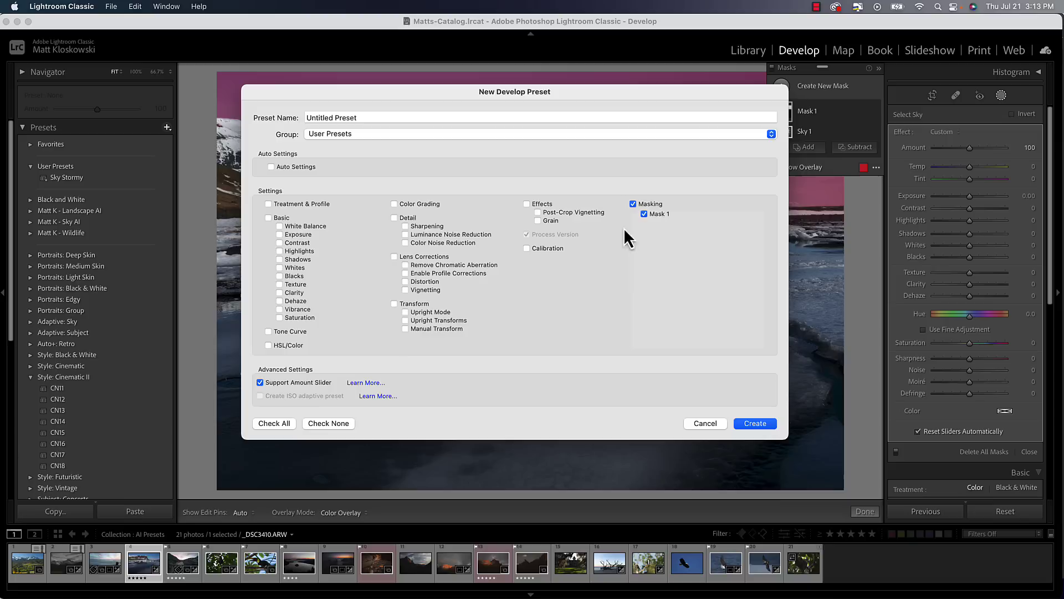
left_click(705, 423)
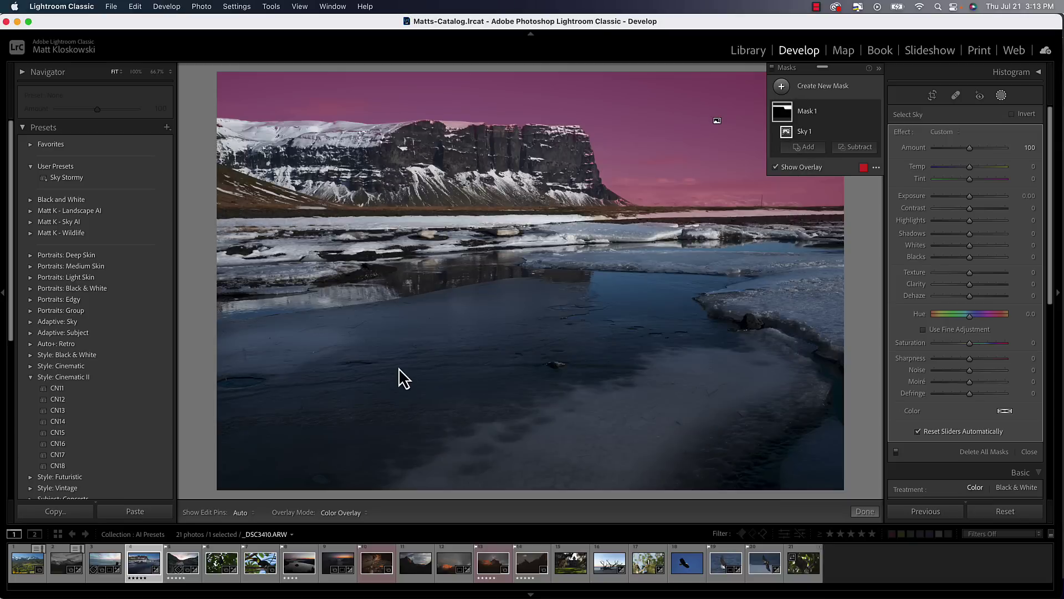
left_click(985, 514)
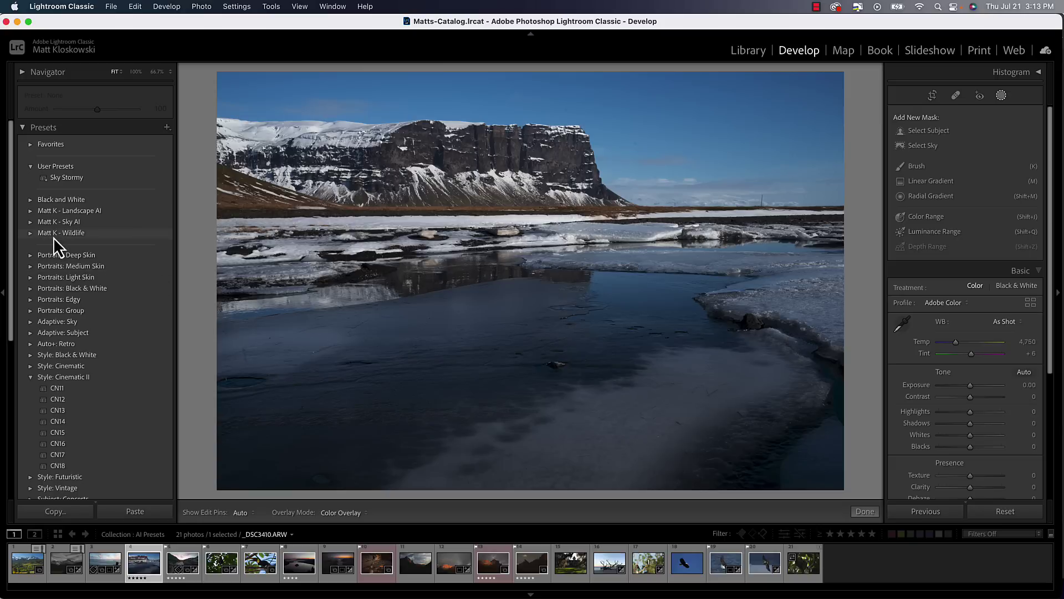
Step: From Matt K - Landscape AI, apply Bright Foreground Bright Sky, then Bright Foreground Dark Sky instead
scroll(71, 304, "down", 1)
scroll(37, 230, "up", 1)
left_click(31, 211)
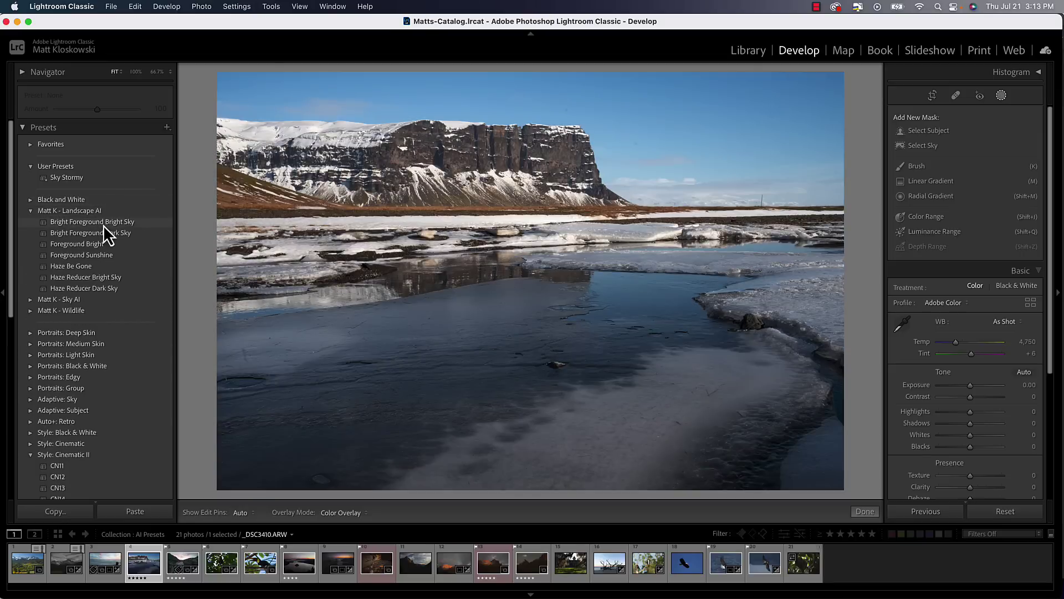
left_click(103, 223)
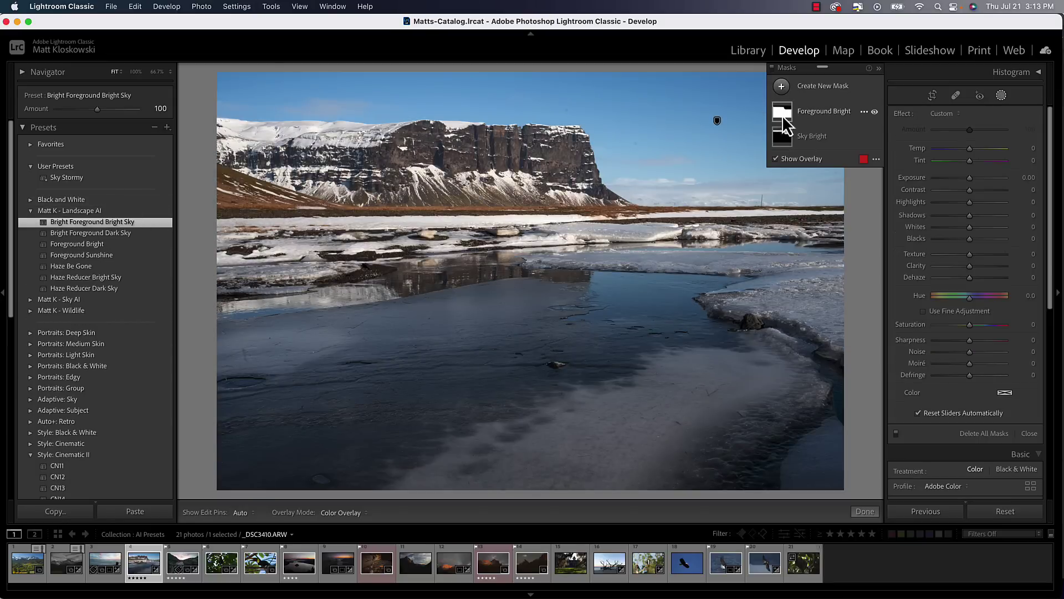
mouse_move(780, 108)
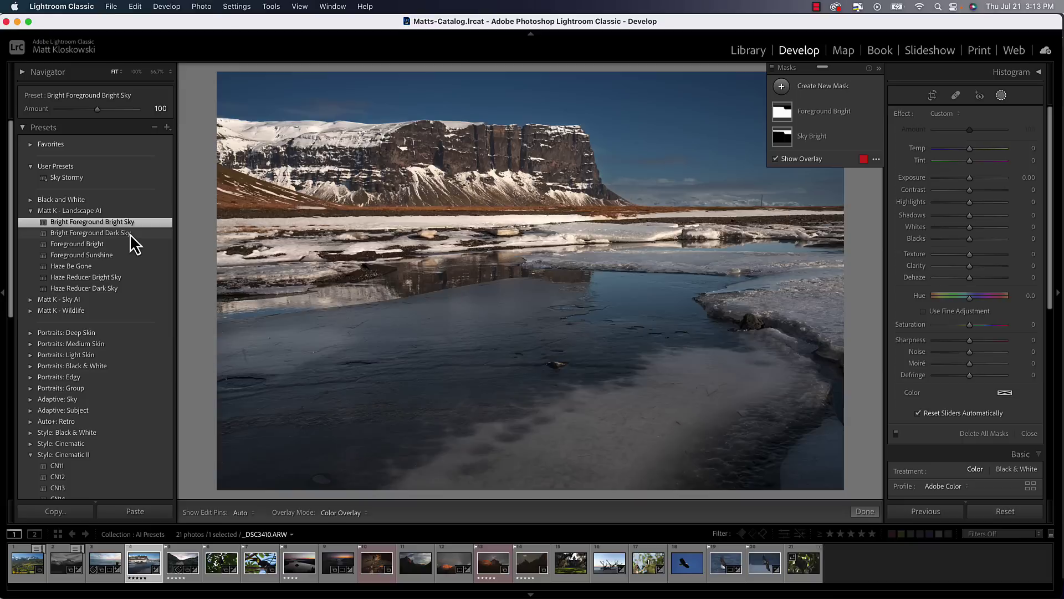
left_click(130, 233)
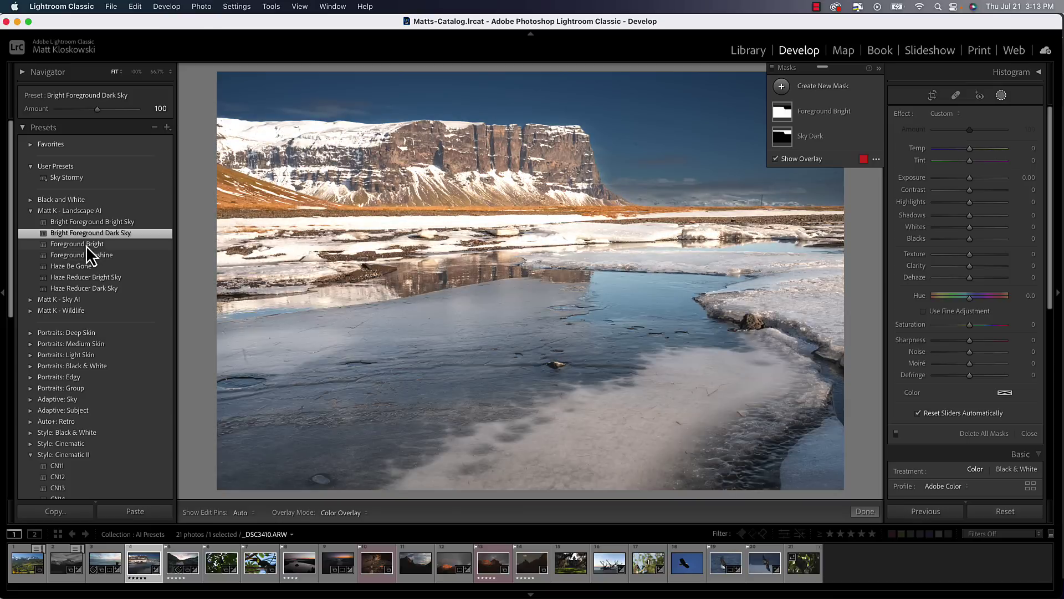
Step: Stack Foreground Bright and Haze Be Gone, then delete all masks to restore the original photo
left_click(89, 244)
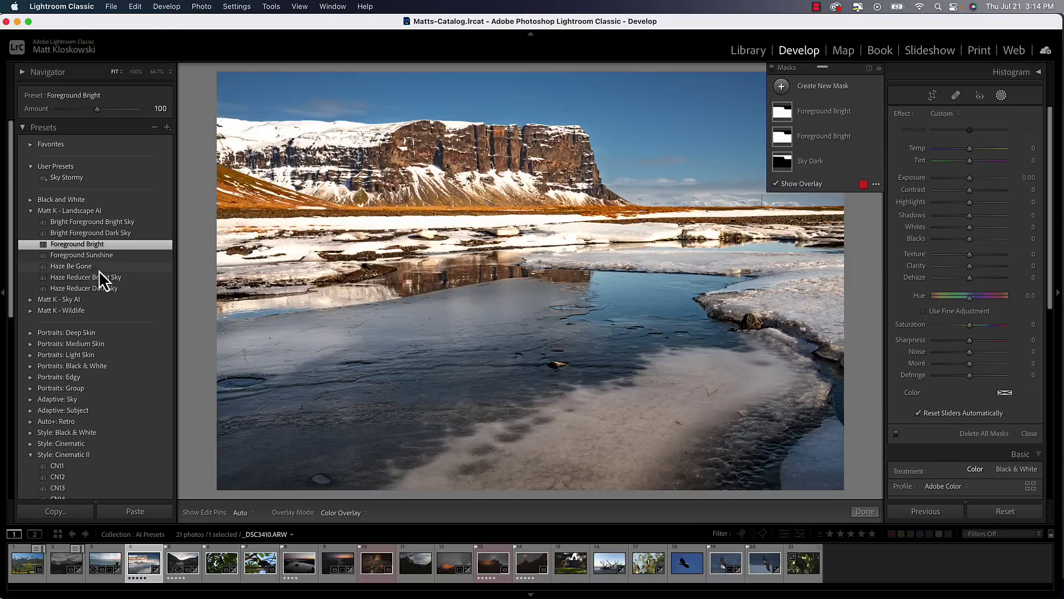
left_click(94, 267)
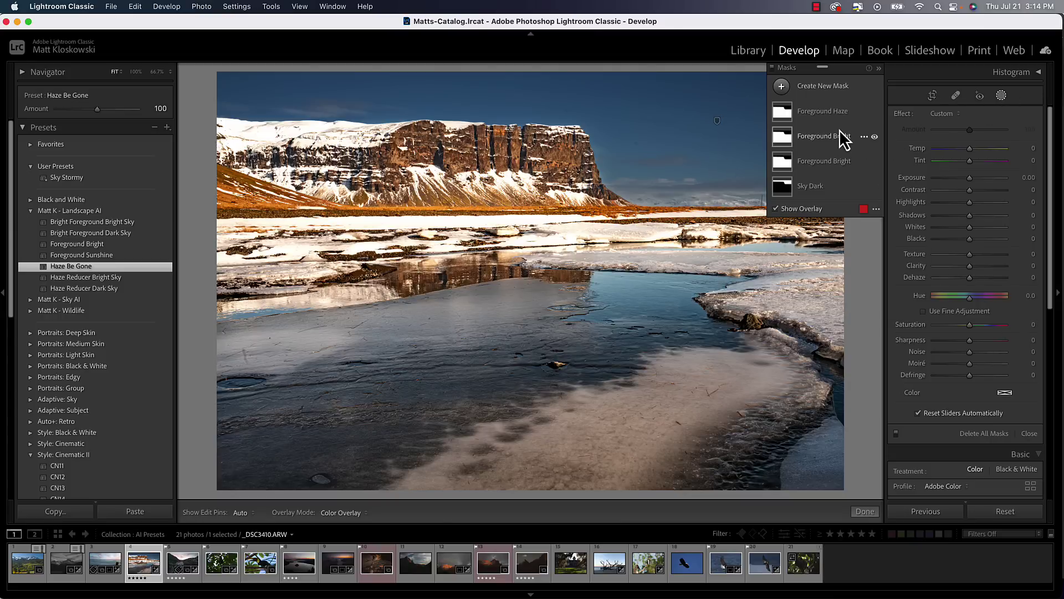
left_click(984, 432)
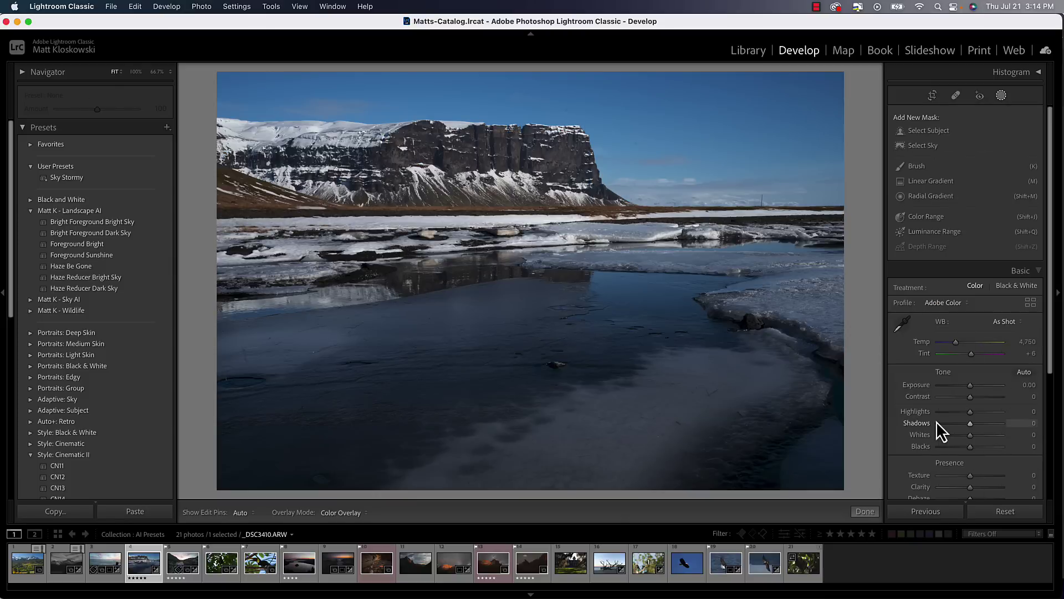